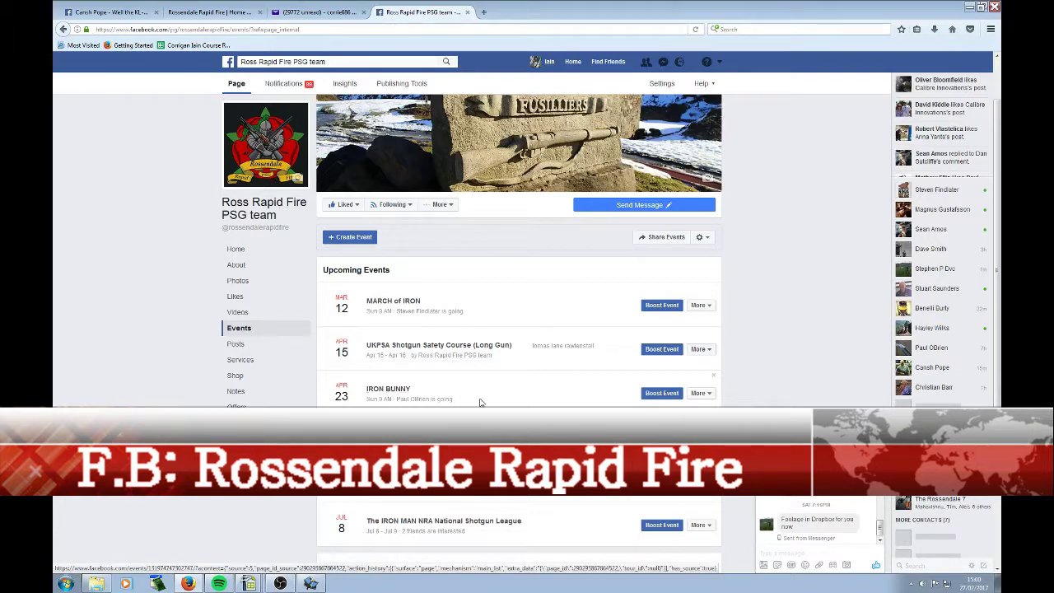
# - Open the IRON BUNNY event from the Ross Rapid Fire PSG team's Events list
pyautogui.click(397, 390)
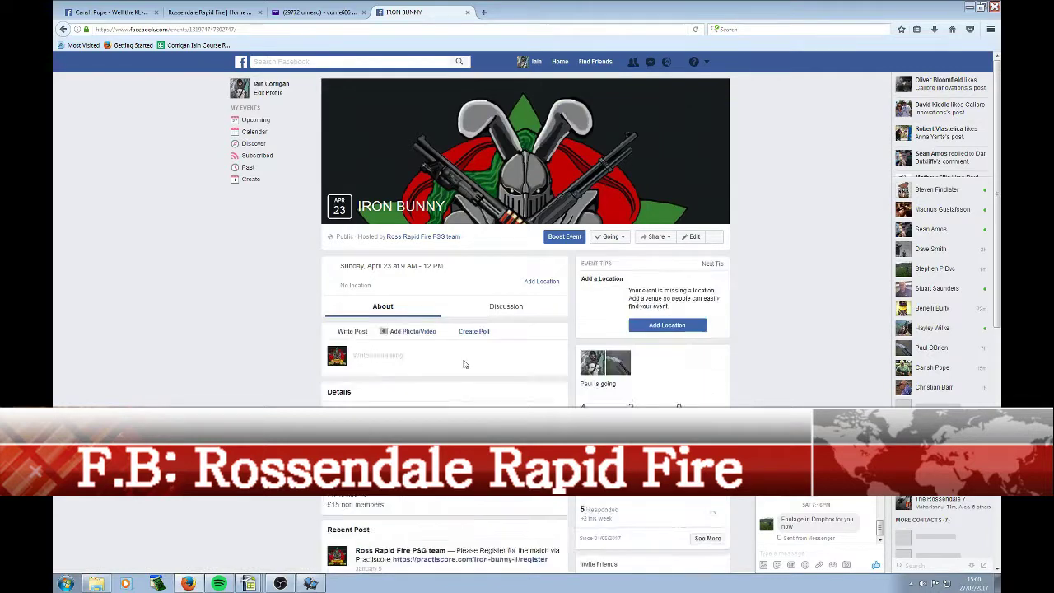
# - Follow the practiscore.com IRON BUNNY registration link in the Ross Rapid Fire event post
pyautogui.scroll(-2, 449, 322)
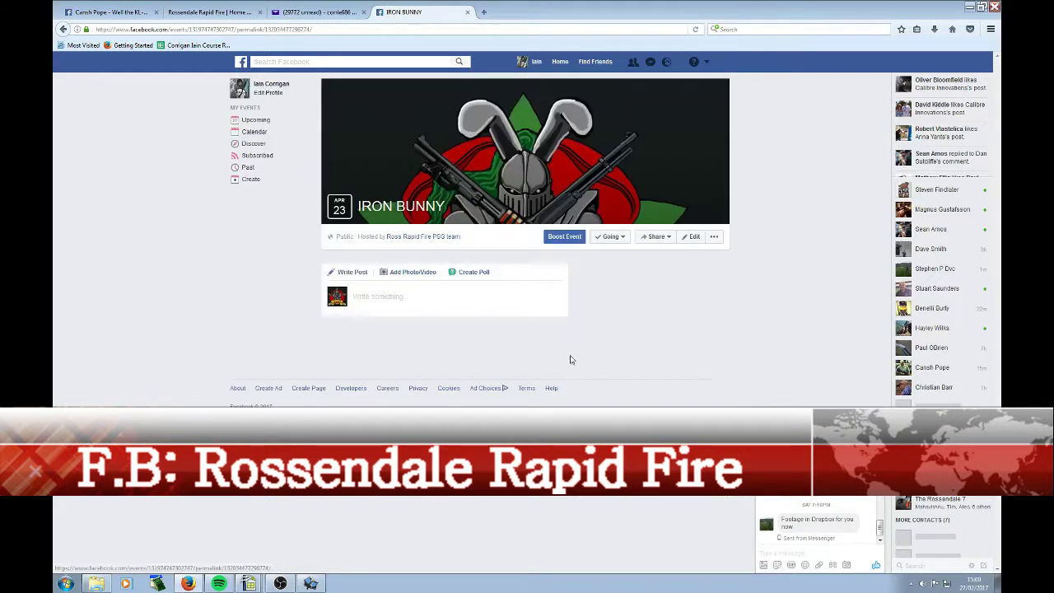
pyautogui.scroll(-4, 560, 313)
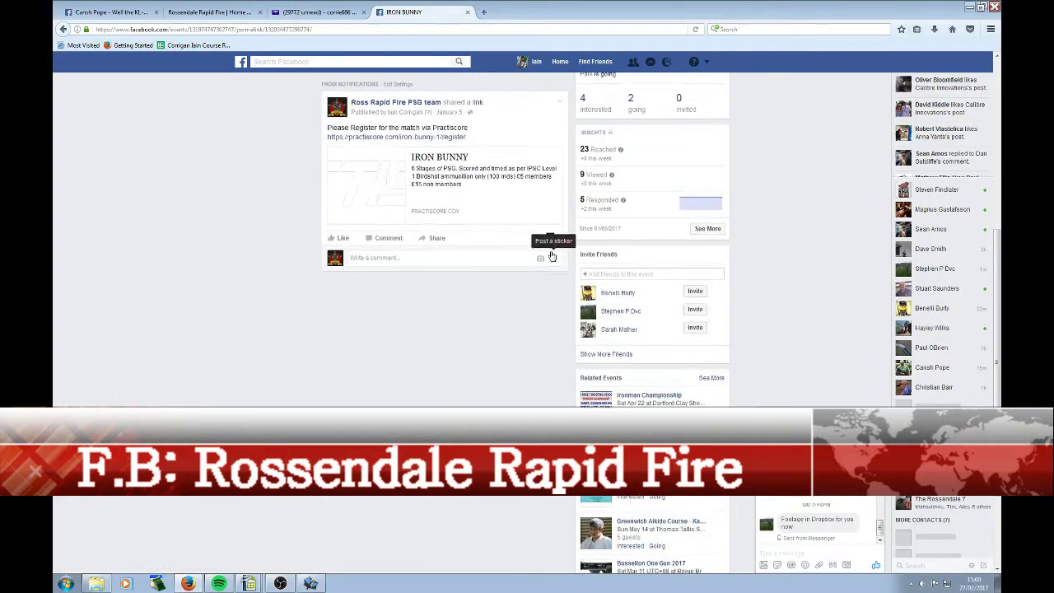
pyautogui.scroll(2, 510, 268)
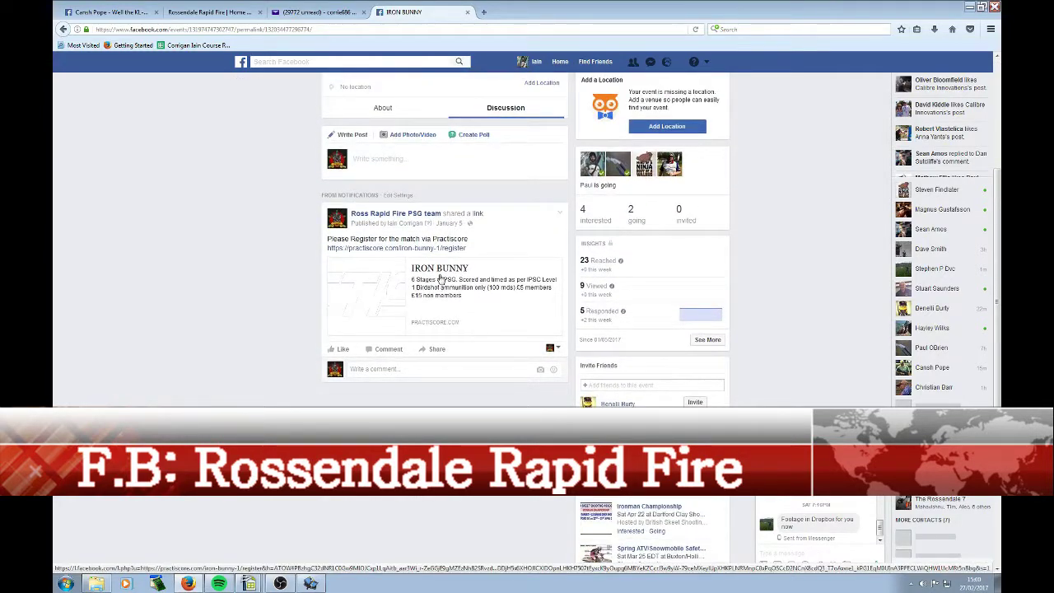
pyautogui.moveTo(440, 278); pyautogui.dragTo(439, 277)
pyautogui.click(440, 278)
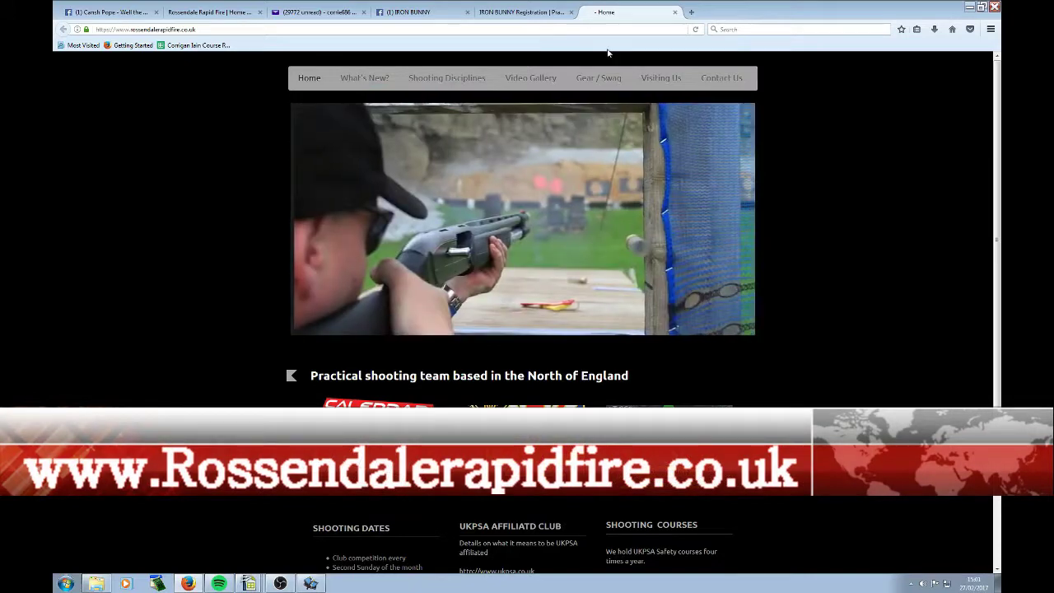
# - Read the Visiting Us page and follow its practiscore.com/clubs/rossendale-rapid-fire link
pyautogui.click(664, 82)
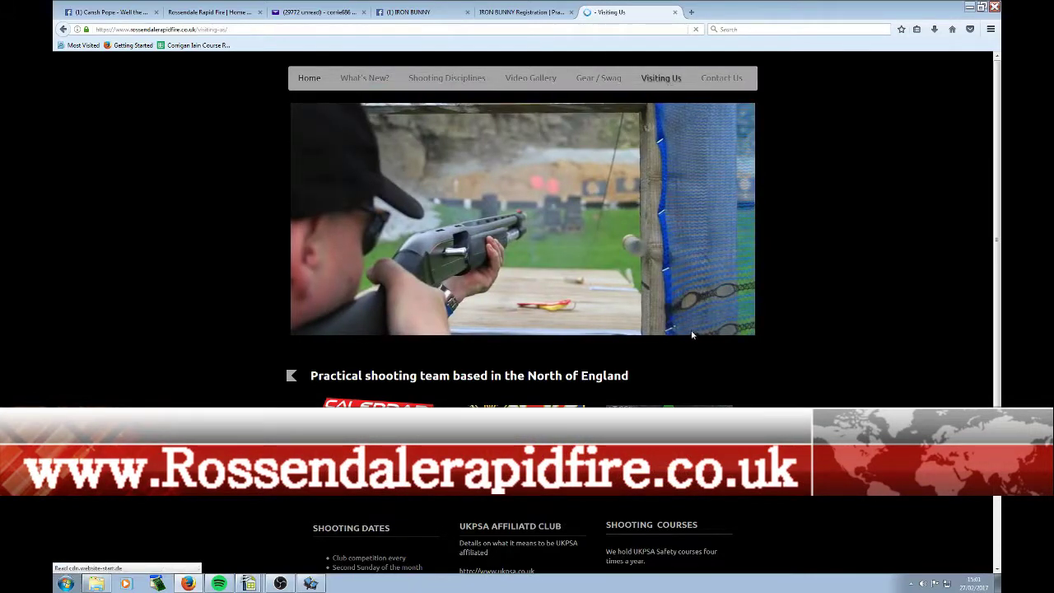
pyautogui.scroll(-4, 836, 310)
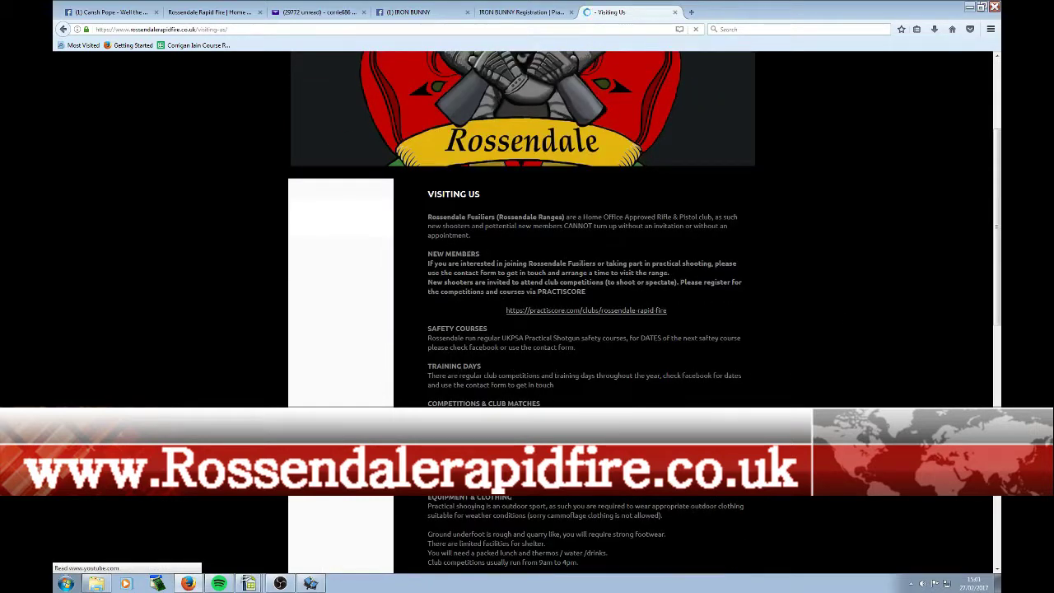
pyautogui.scroll(-2, 463, 394)
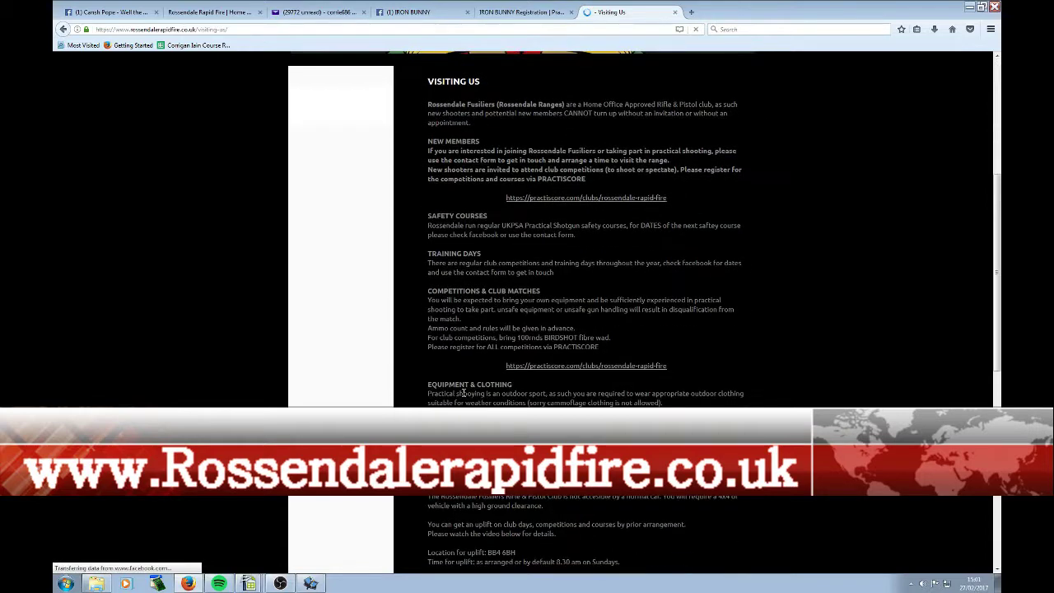
pyautogui.click(630, 371)
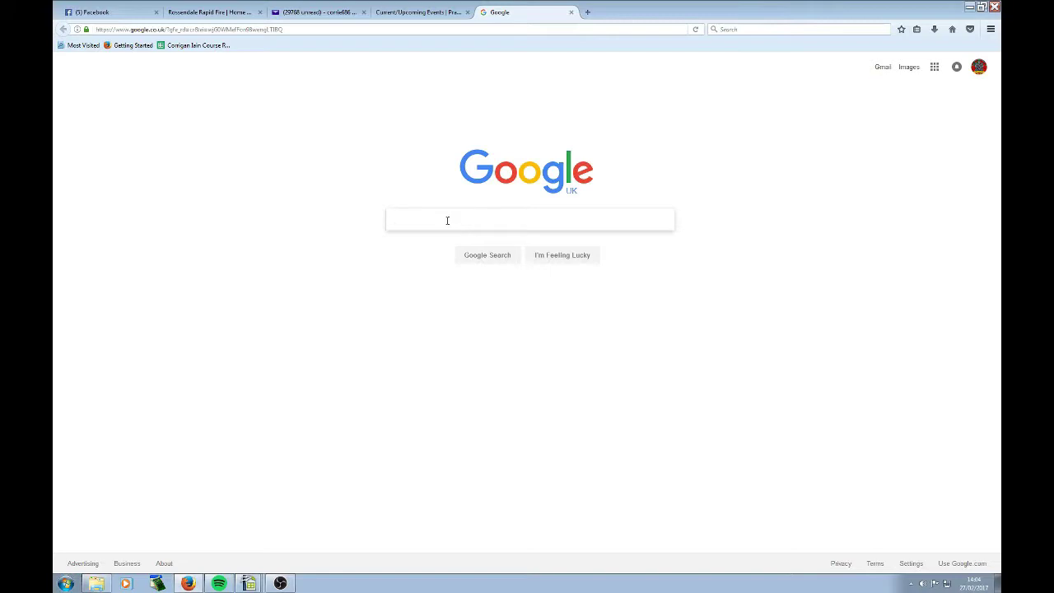
# - Search Google for 'practiscore' and go to the PractiScore: Home result
pyautogui.write('pr')
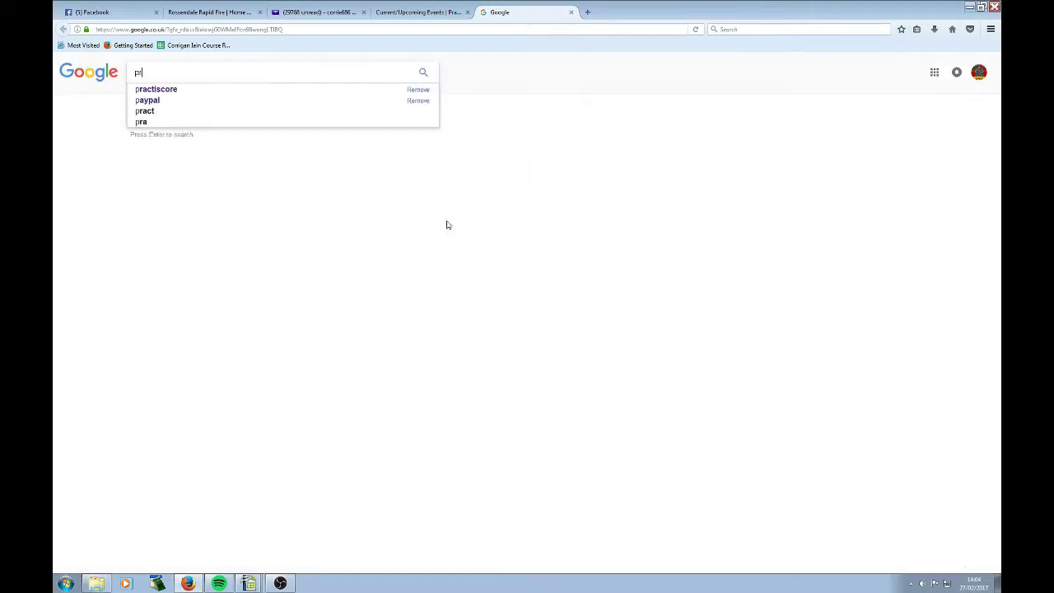
pyautogui.write('actiscore')
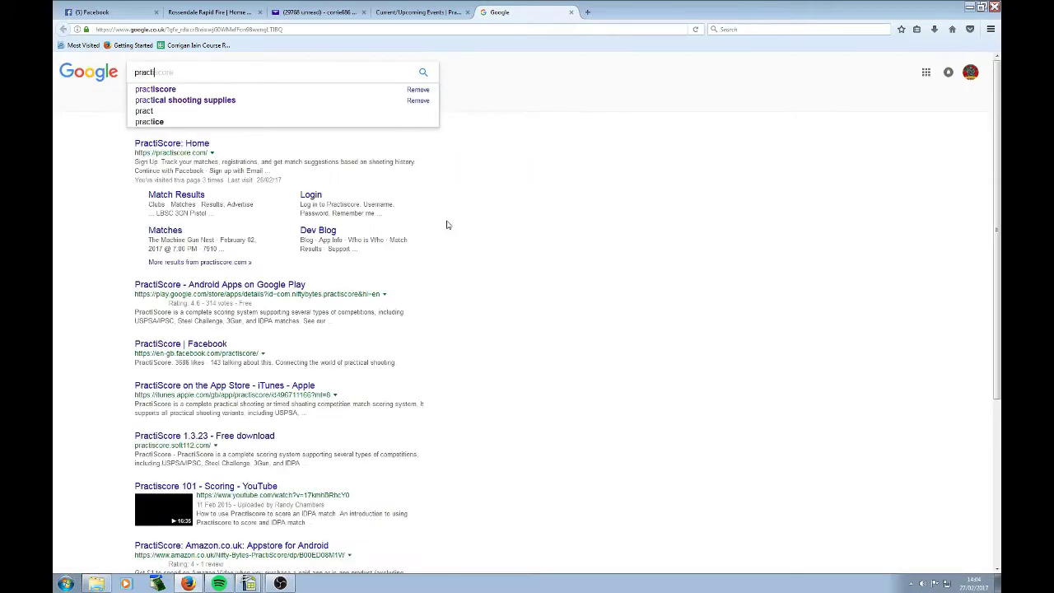
pyautogui.press('Return')
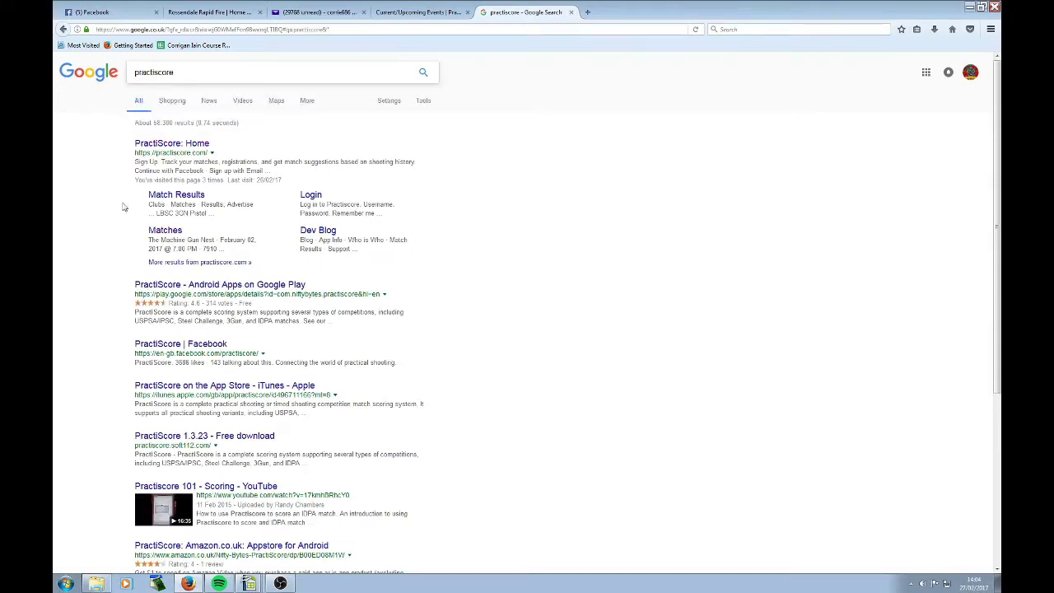
pyautogui.click(188, 145)
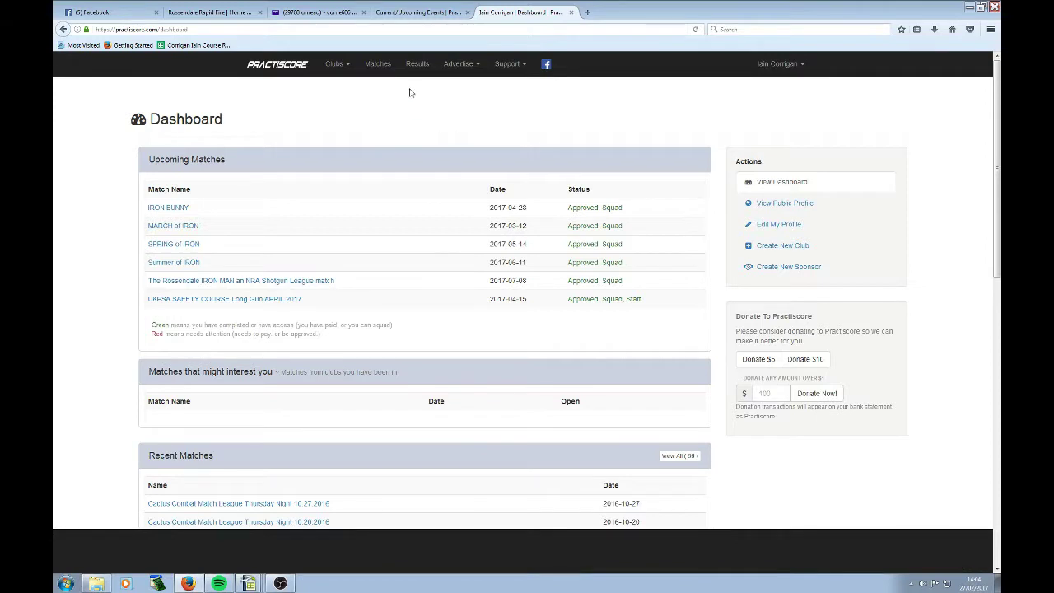
# - Search Matches for 'rossendale' and open The Rossendale IRON MOUNTAIN IPSC L3 match
pyautogui.click(394, 65)
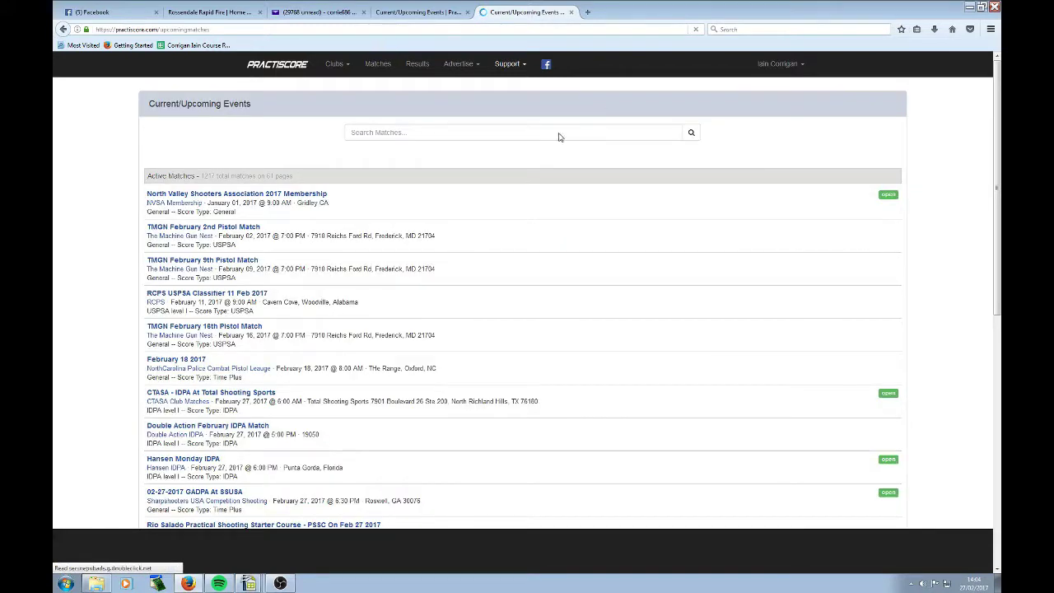
pyautogui.click(549, 132)
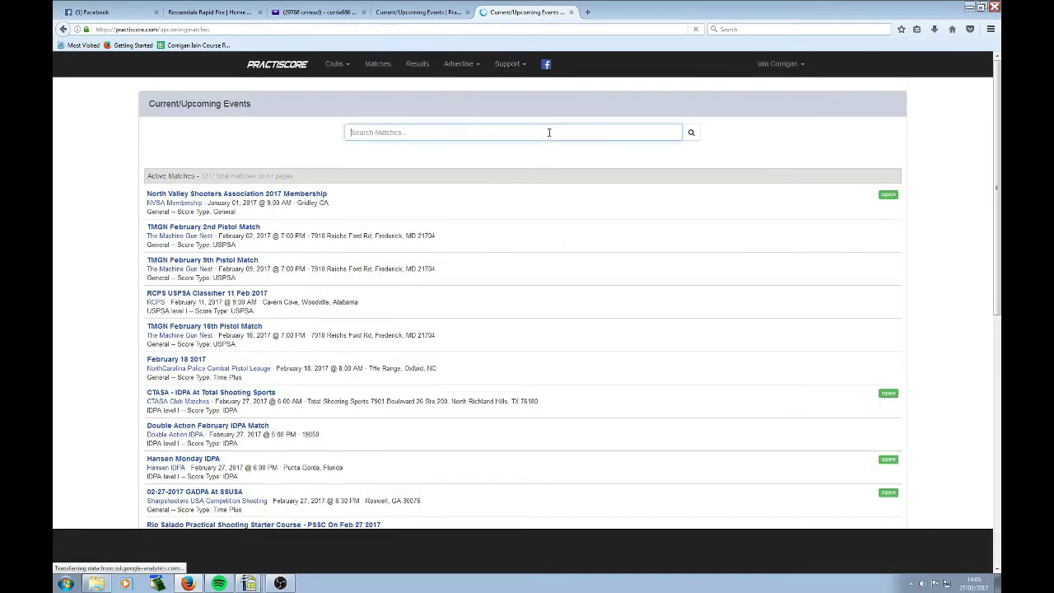
pyautogui.write('ros')
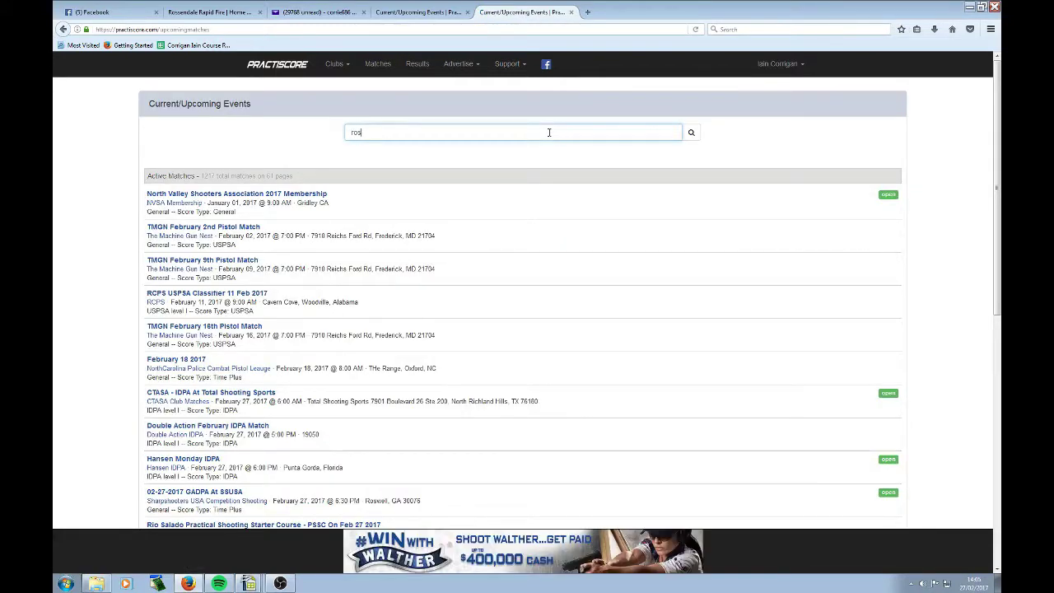
pyautogui.write('sendale')
pyautogui.press('Return')
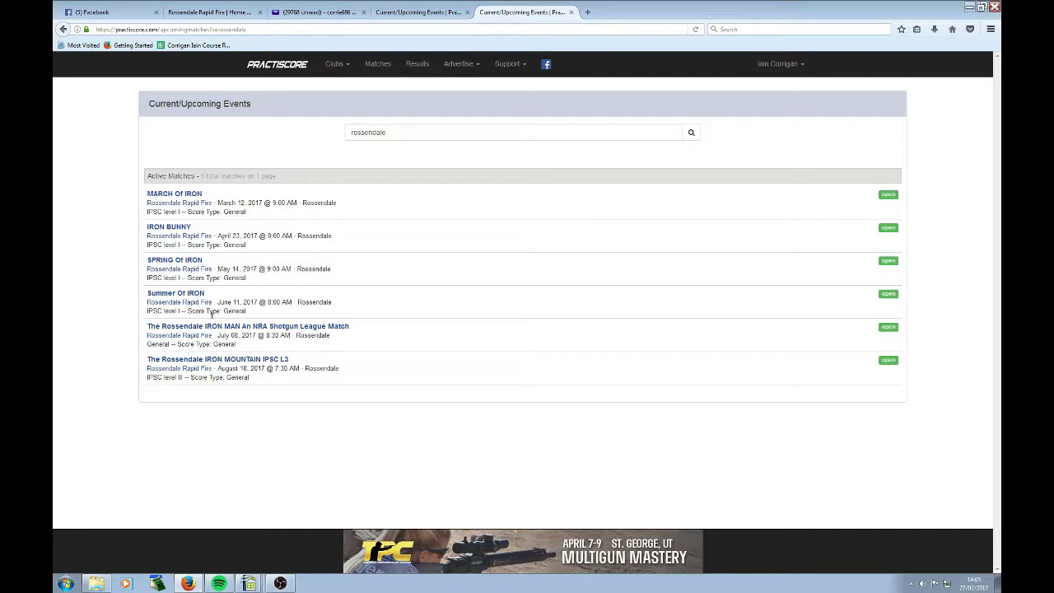
pyautogui.click(268, 362)
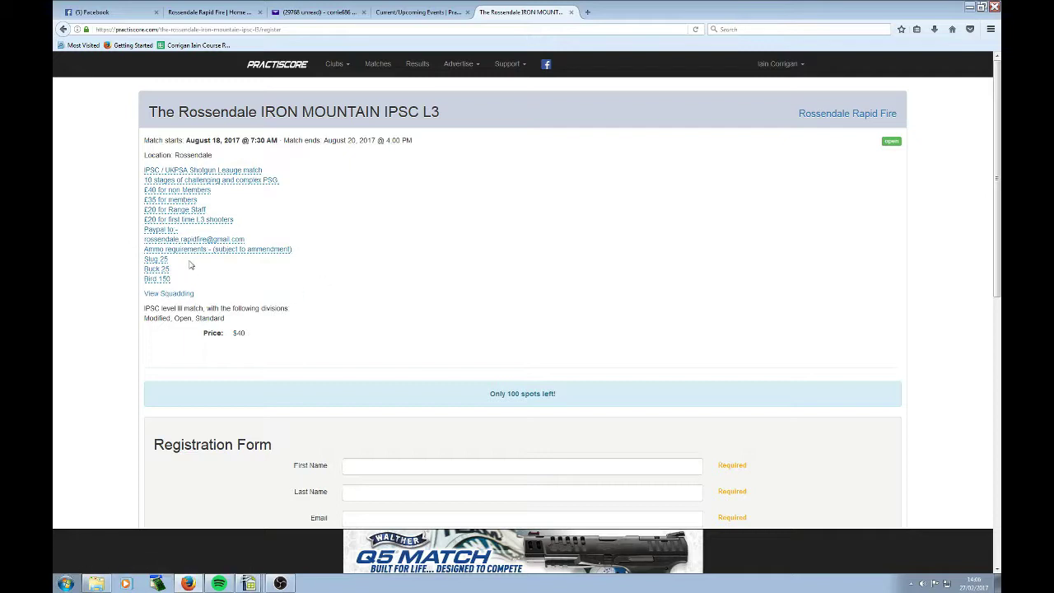
# - Fill in the registrant's first name, last name and e-mail from autocomplete suggestions
pyautogui.scroll(-4, 473, 274)
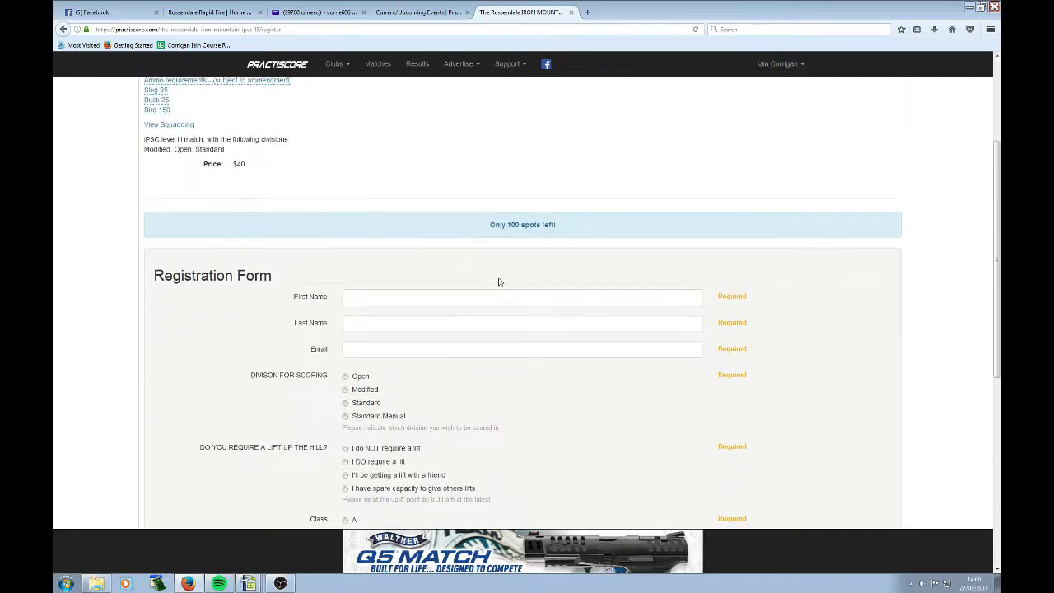
pyautogui.click(433, 297)
pyautogui.write('Ia')
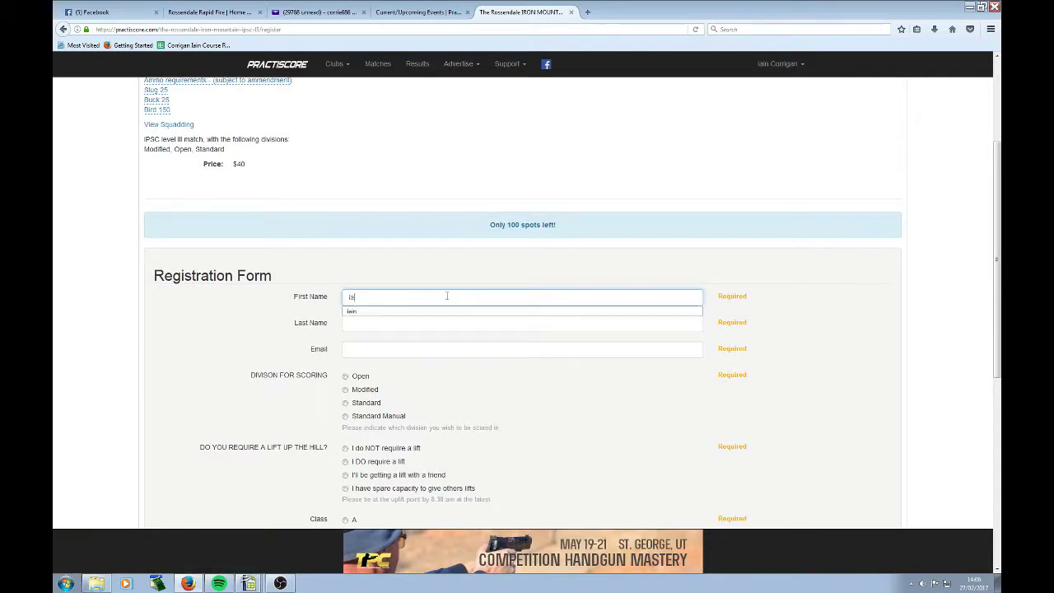
pyautogui.press('Escape')
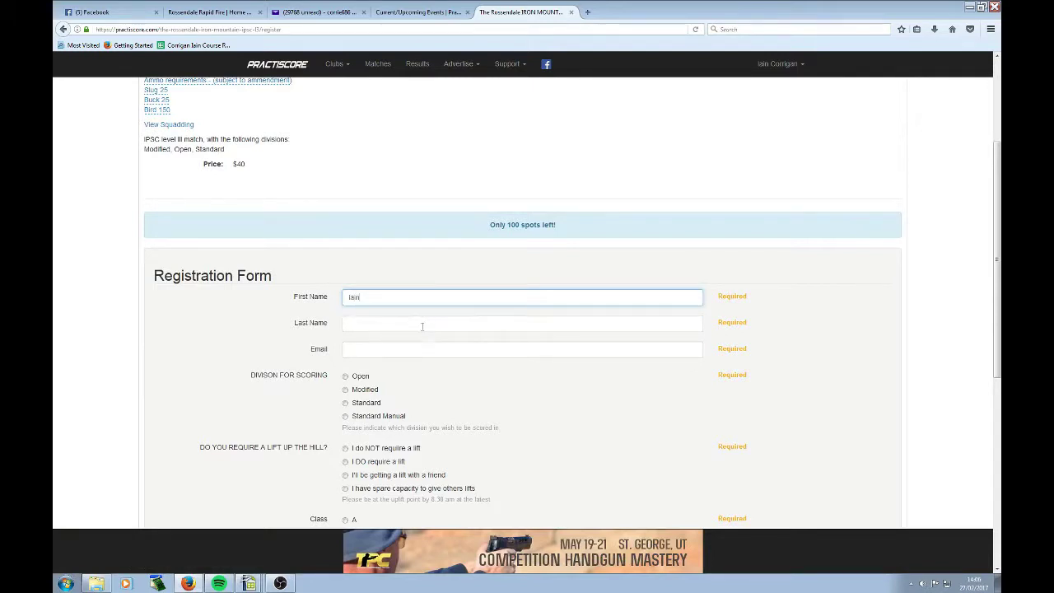
pyautogui.click(422, 326)
pyautogui.write('co')
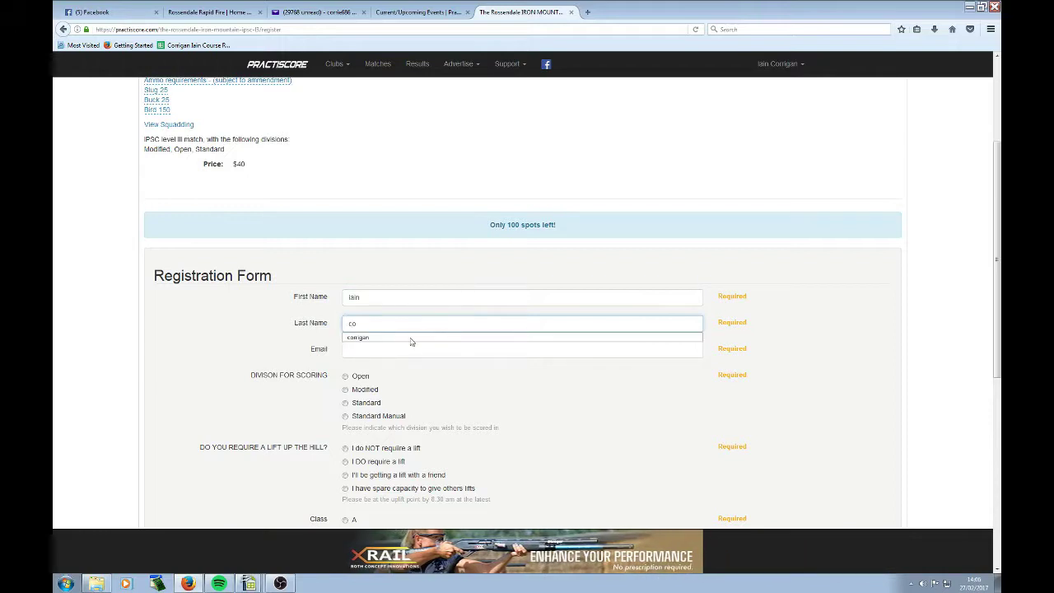
pyautogui.click(395, 338)
pyautogui.click(390, 352)
pyautogui.write('c')
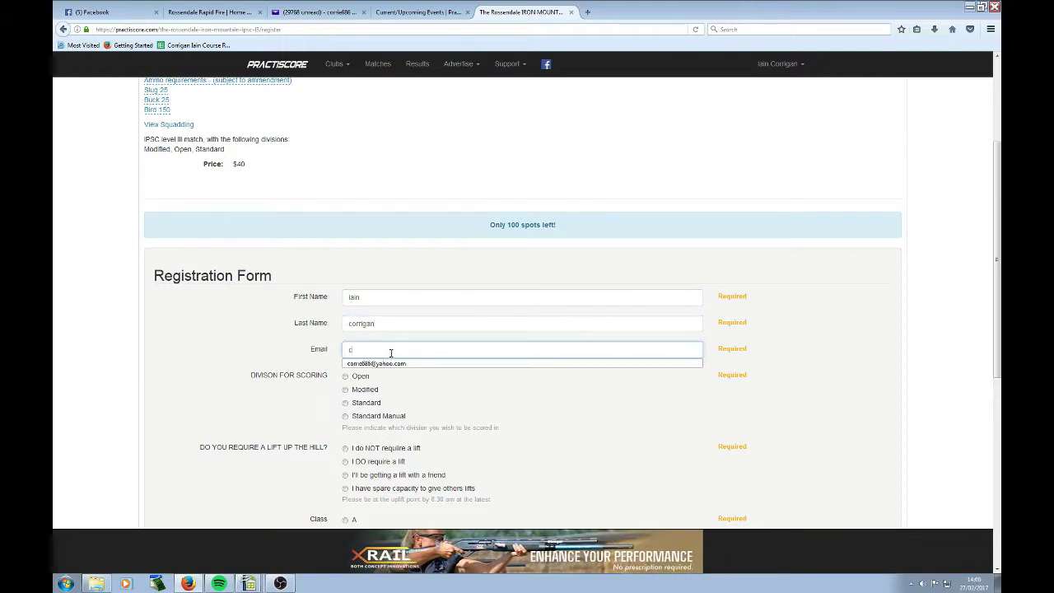
pyautogui.click(395, 364)
# - Choose the Open division for scoring and indicate no lift up the hill is needed
pyautogui.scroll(-2, 396, 420)
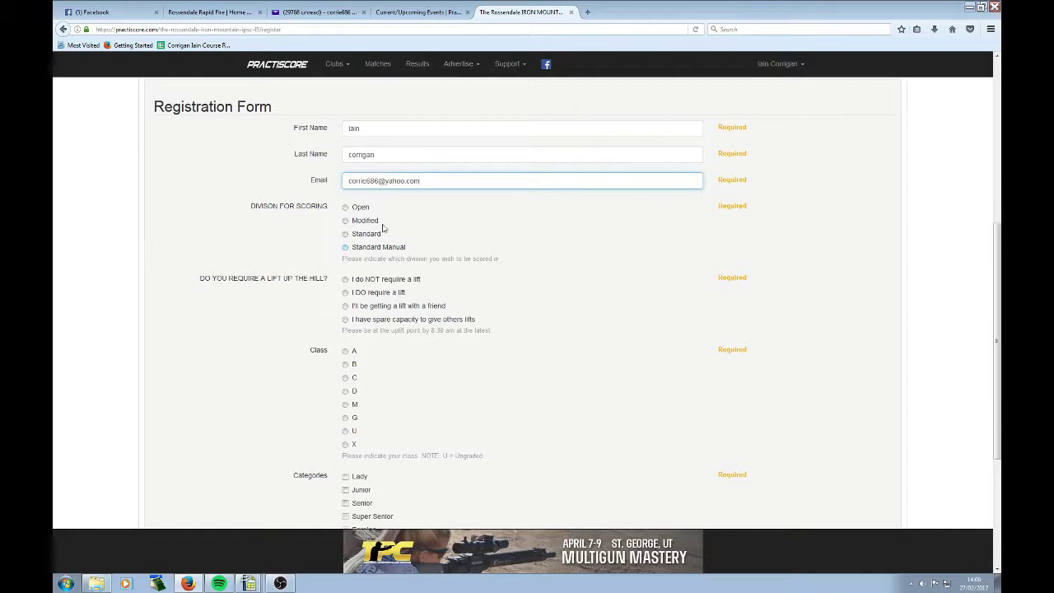
pyautogui.click(346, 209)
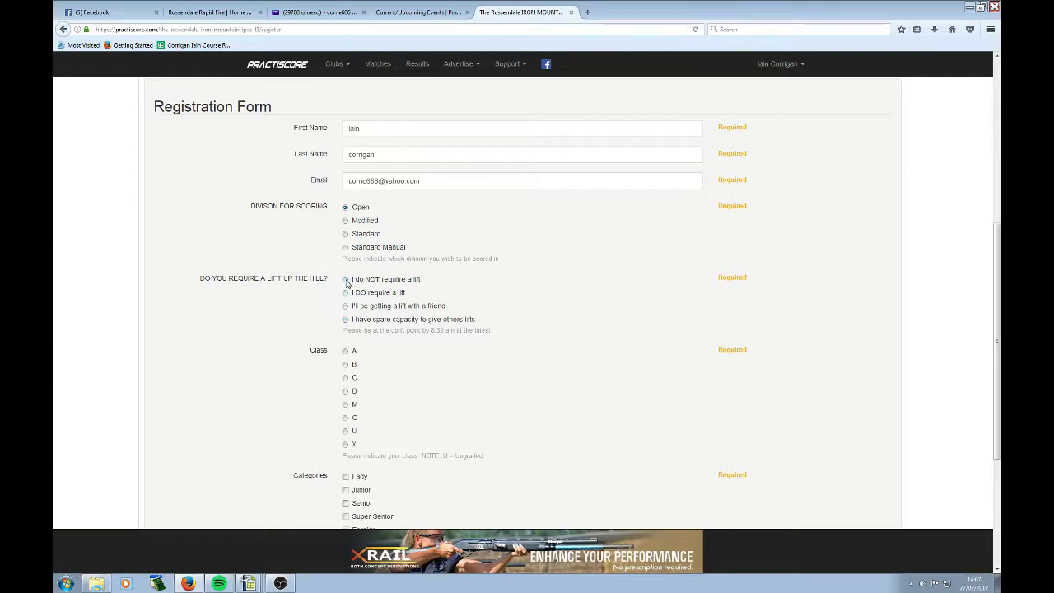
pyautogui.click(346, 279)
# - Set shooter class U, toggle the Lady and Senior categories, and submit the registration
pyautogui.scroll(-3, 539, 322)
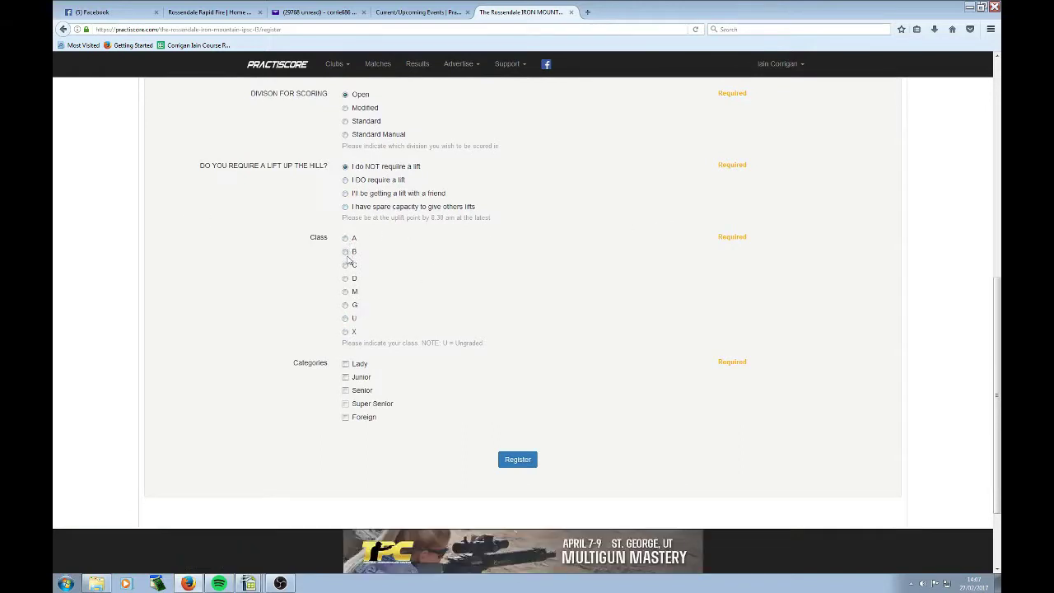
pyautogui.click(347, 293)
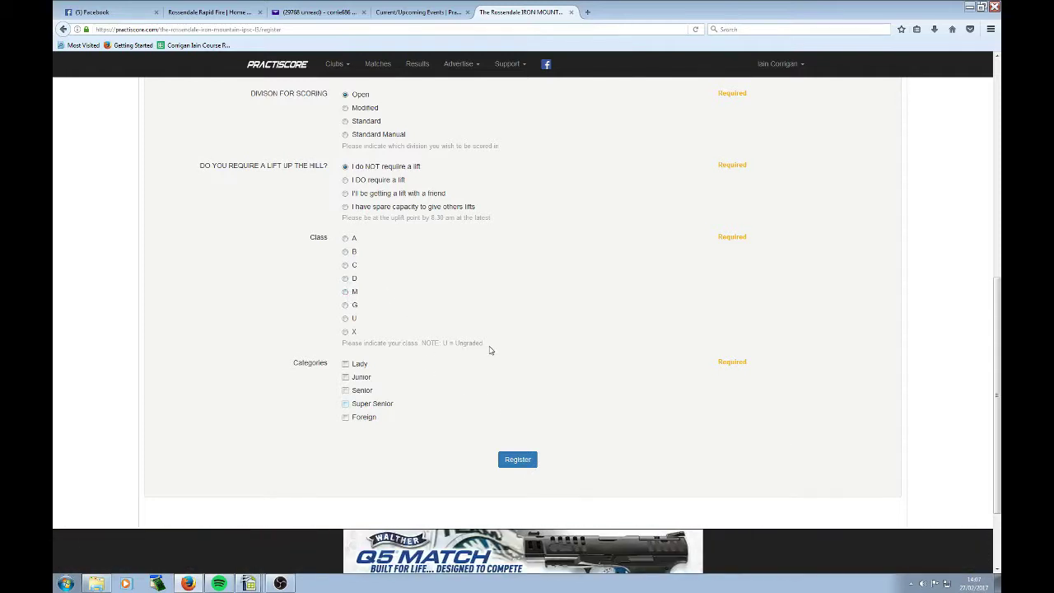
pyautogui.click(346, 320)
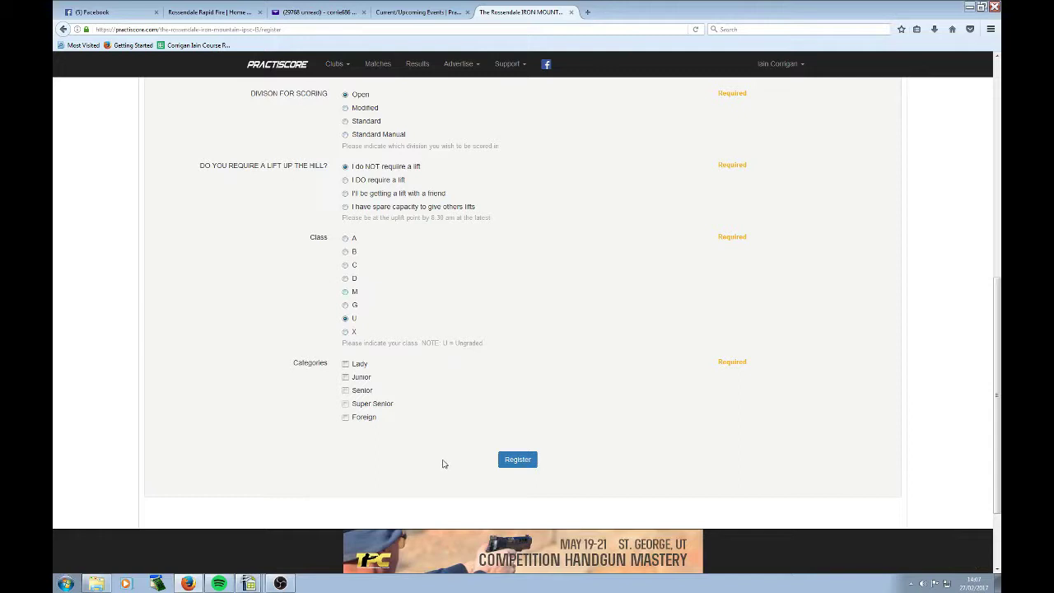
pyautogui.click(345, 364)
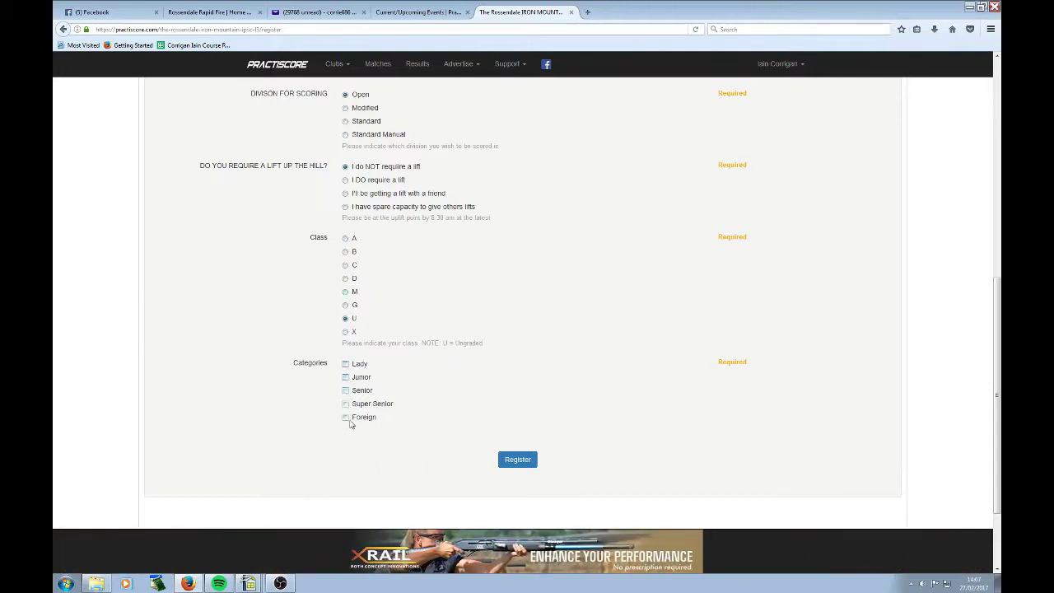
pyautogui.click(346, 391)
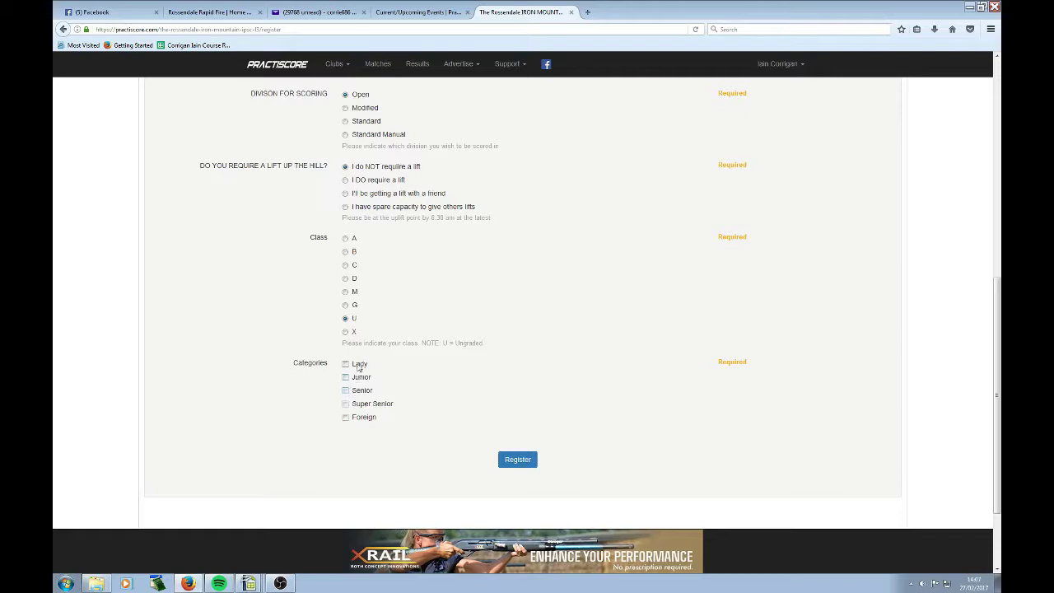
pyautogui.click(511, 461)
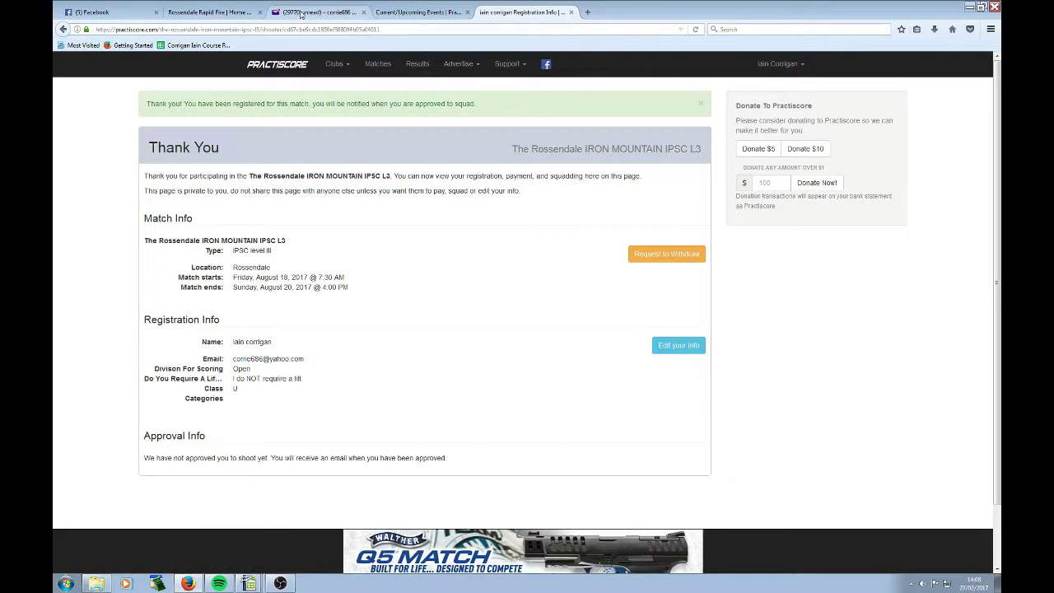
pyautogui.click(301, 12)
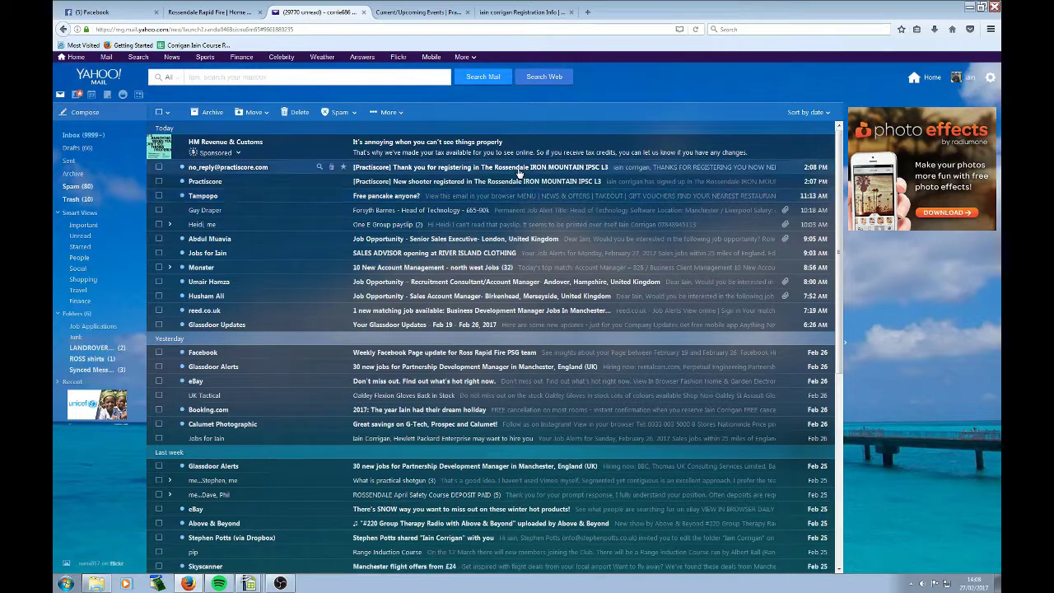
# - Open the '[Practiscore] Thank you for registering' email with the £40/£35 payment details
pyautogui.click(484, 168)
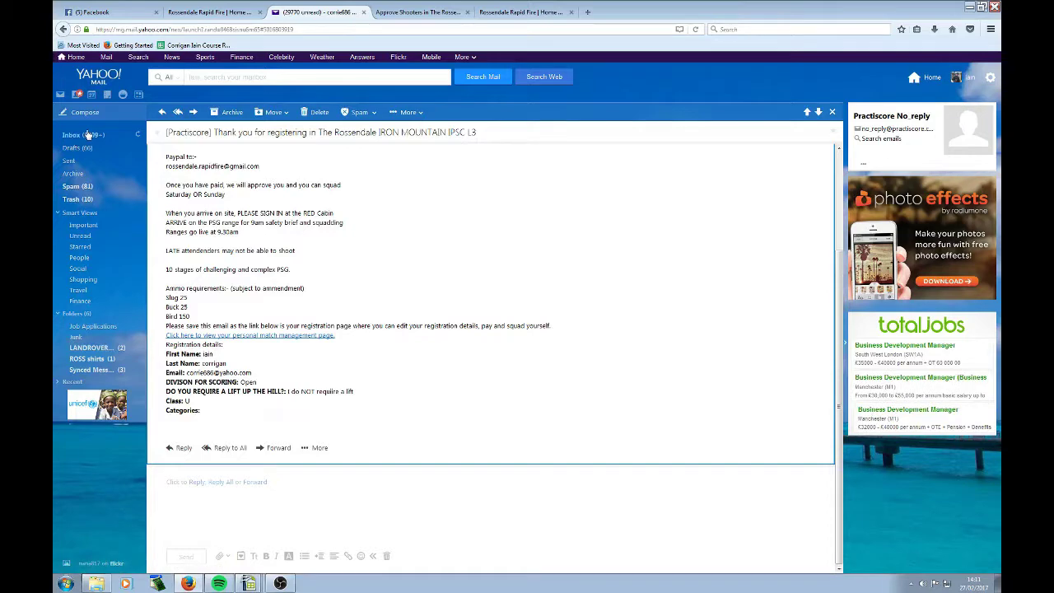
# - Open the '[Practiscore] Personal management link' email and follow its personal match management link
pyautogui.click(88, 136)
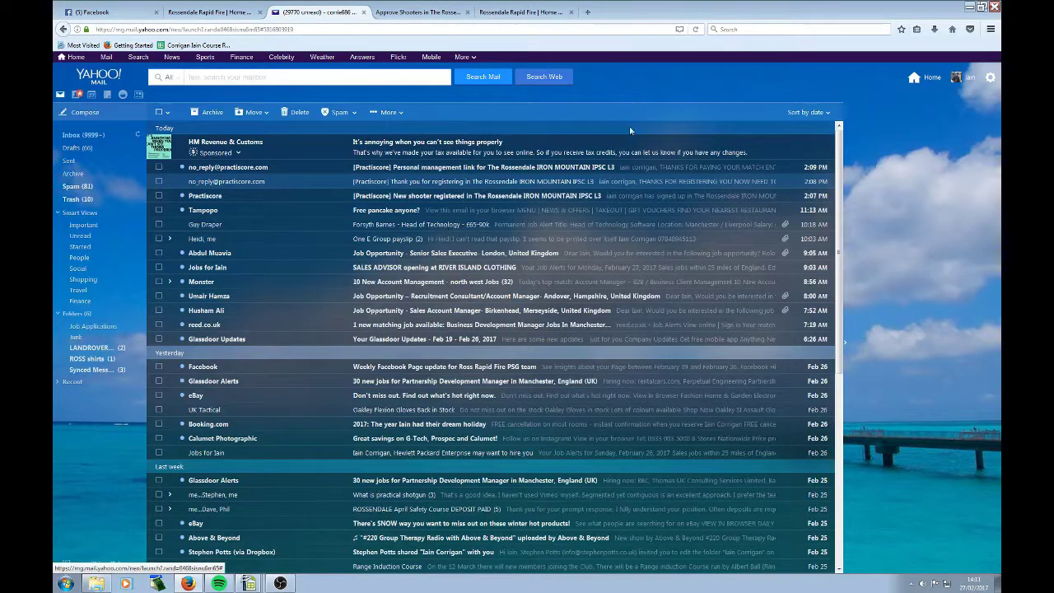
pyautogui.click(712, 171)
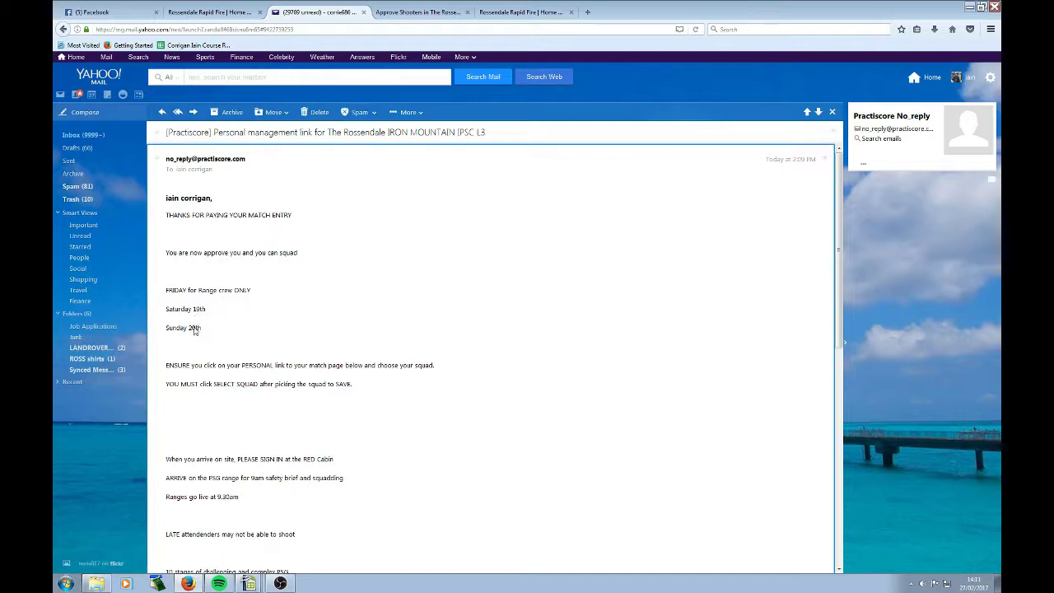
pyautogui.scroll(-3, 224, 286)
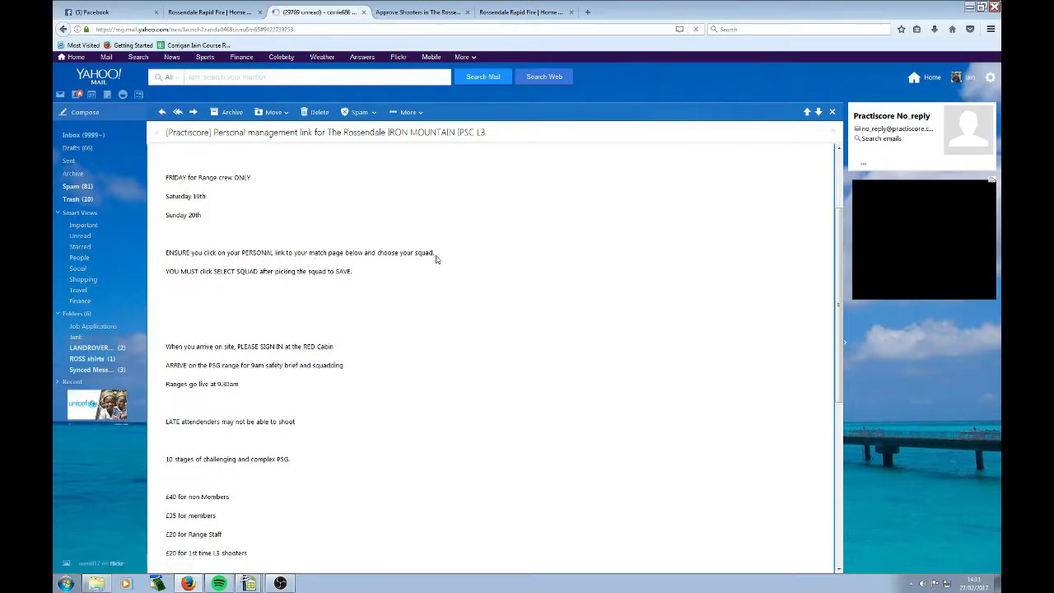
pyautogui.scroll(-5, 436, 259)
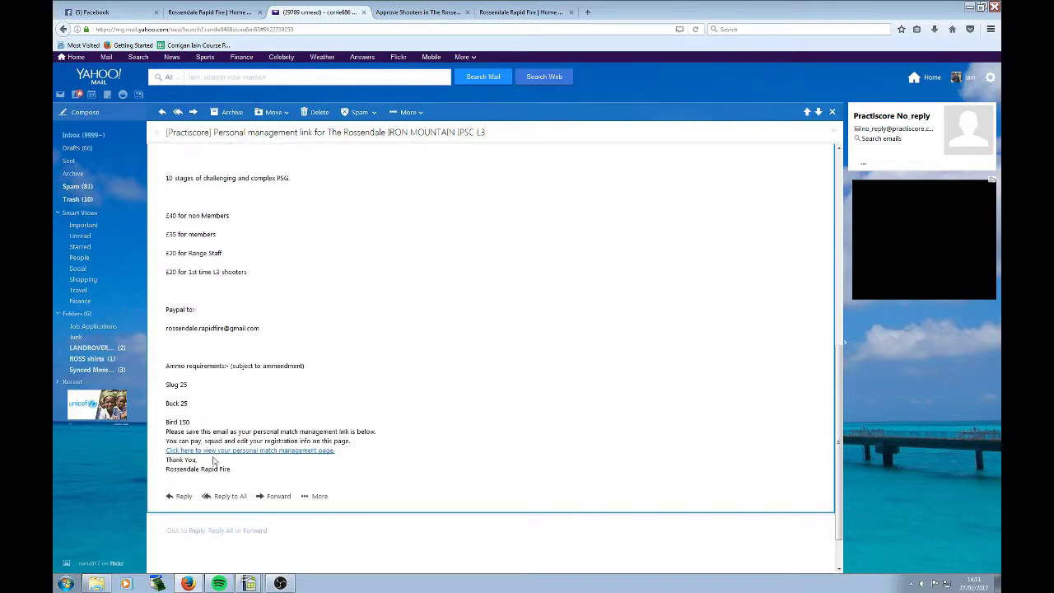
pyautogui.scroll(3, 400, 430)
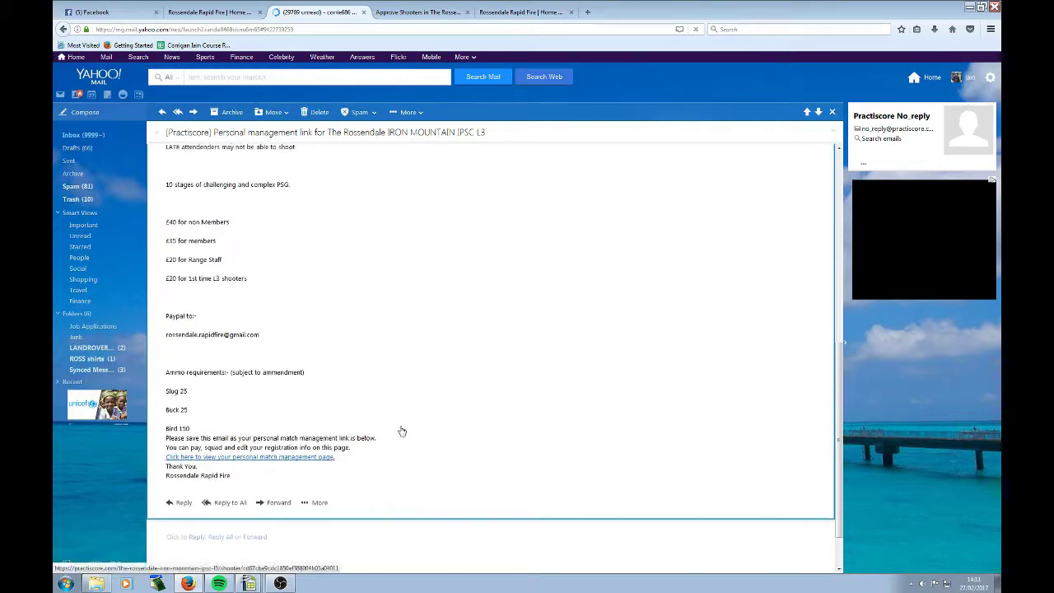
pyautogui.scroll(2, 288, 261)
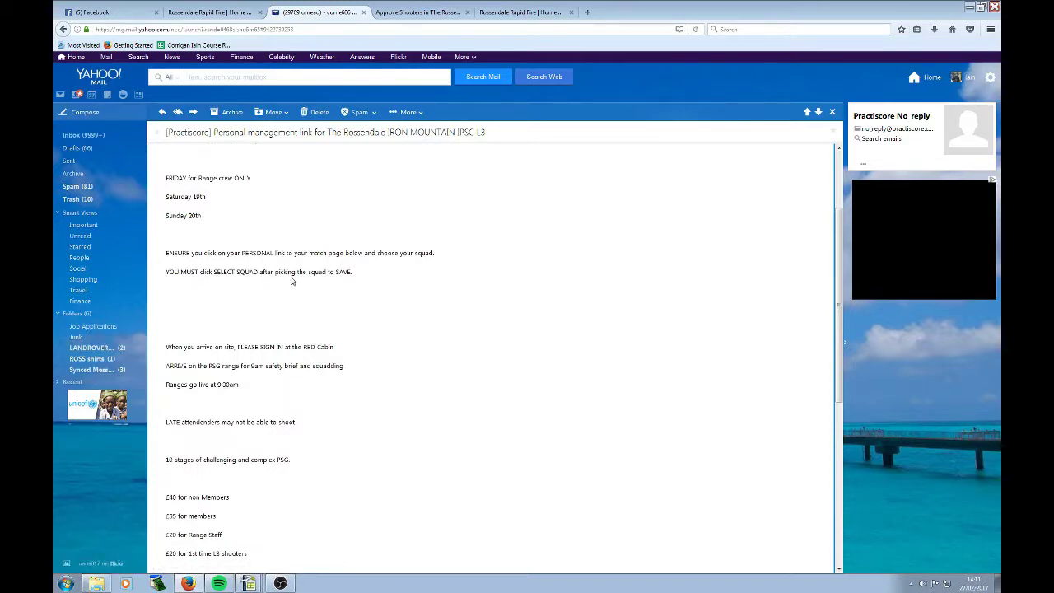
pyautogui.scroll(1, 354, 290)
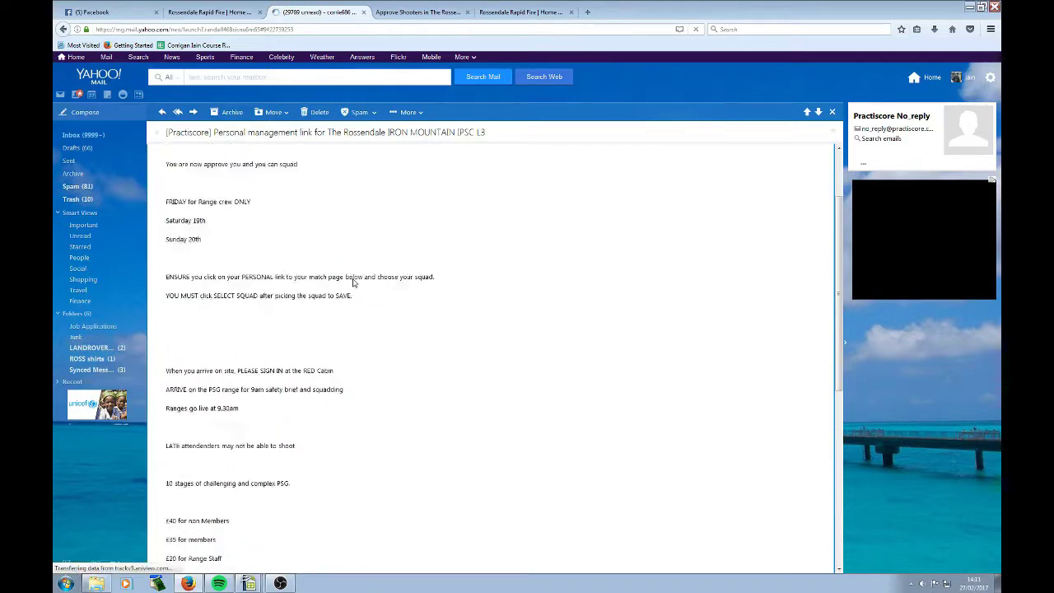
pyautogui.scroll(-3, 329, 288)
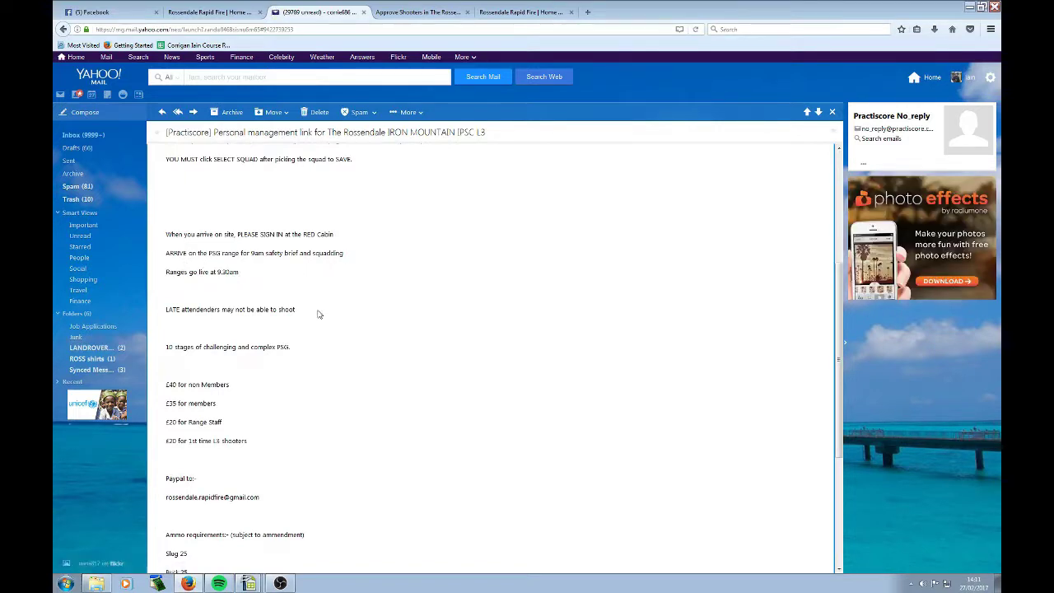
pyautogui.scroll(-3, 283, 323)
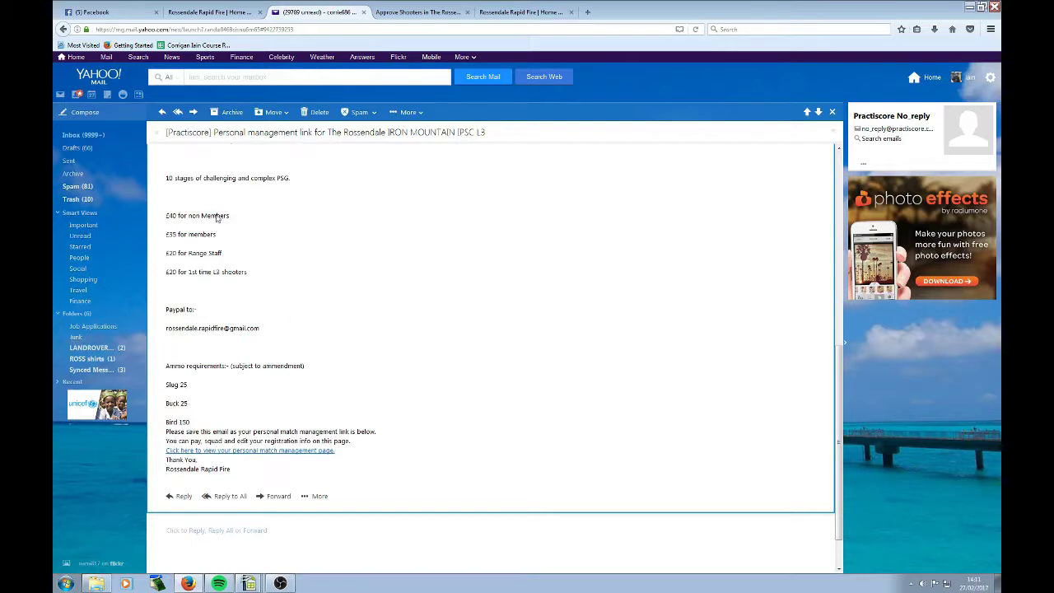
pyautogui.click(294, 455)
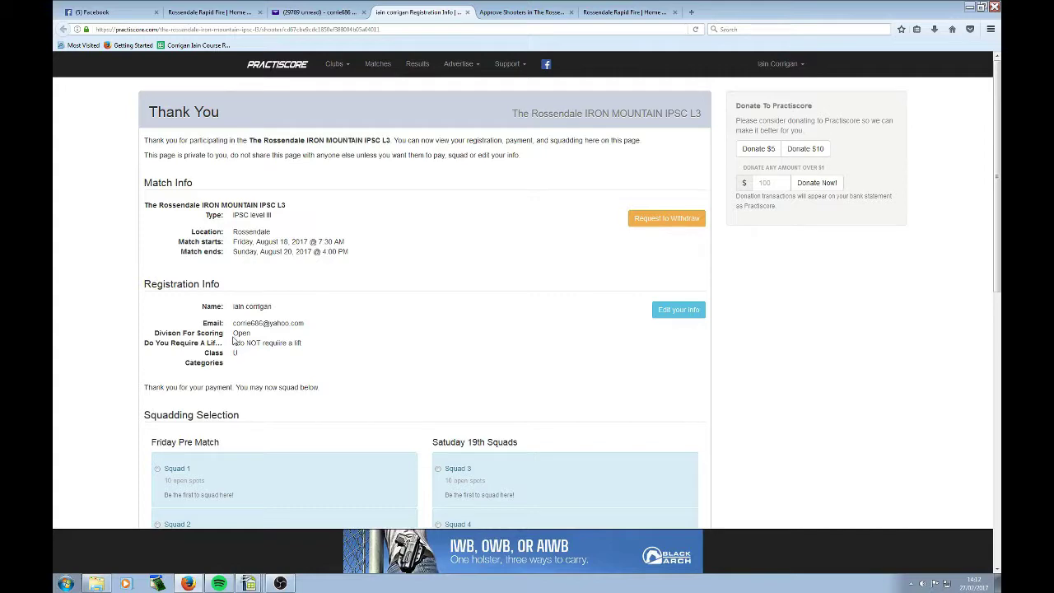
# - Scroll through Squadding Selection to review Squads 1–7 across Friday, Saturday and Sunday
pyautogui.scroll(-3, 235, 340)
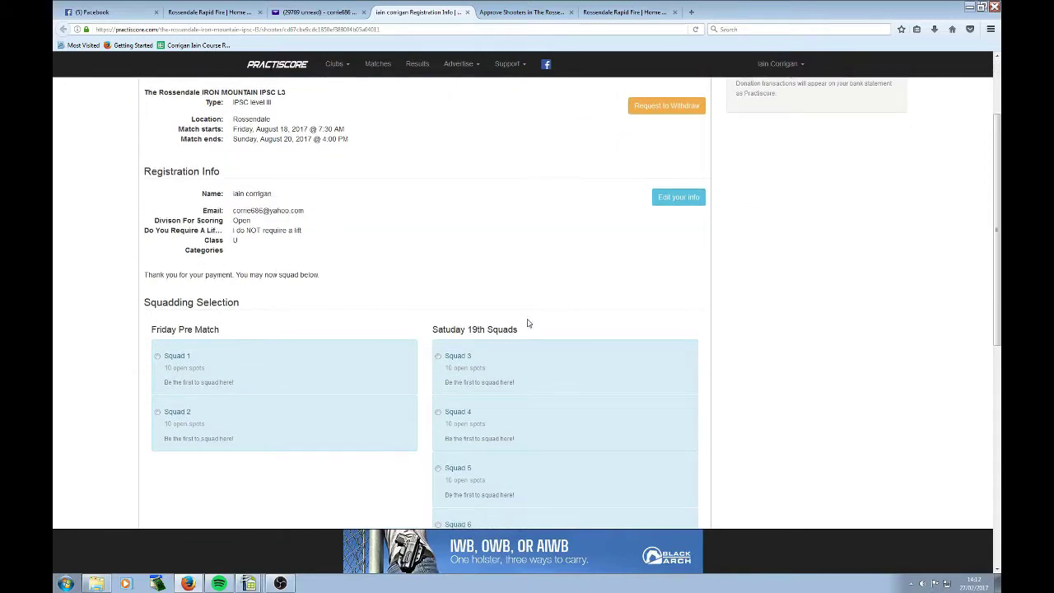
pyautogui.scroll(-5, 263, 354)
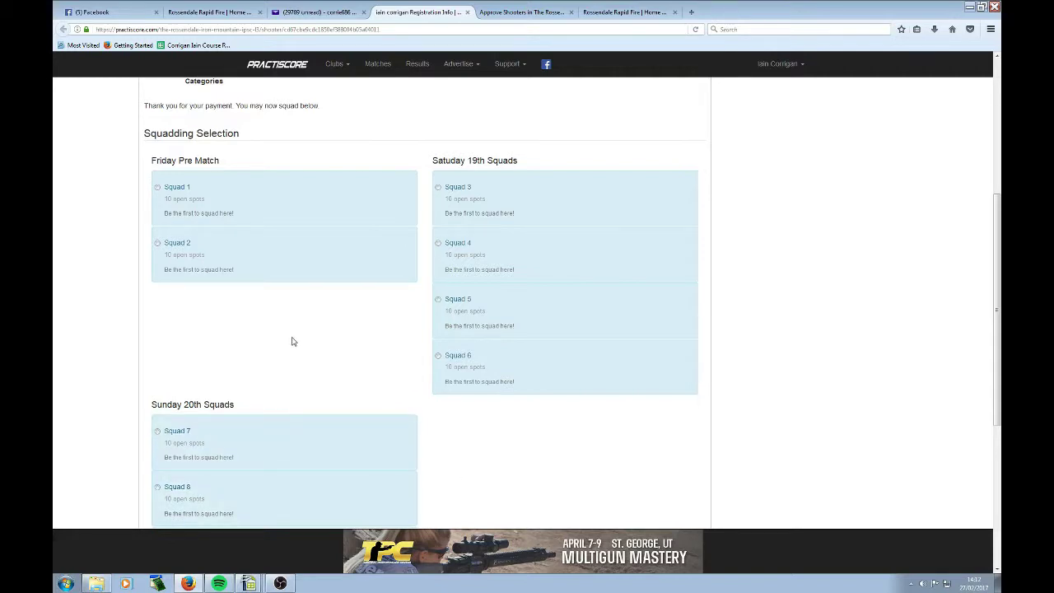
pyautogui.scroll(-2, 292, 341)
pyautogui.scroll(-2, 560, 367)
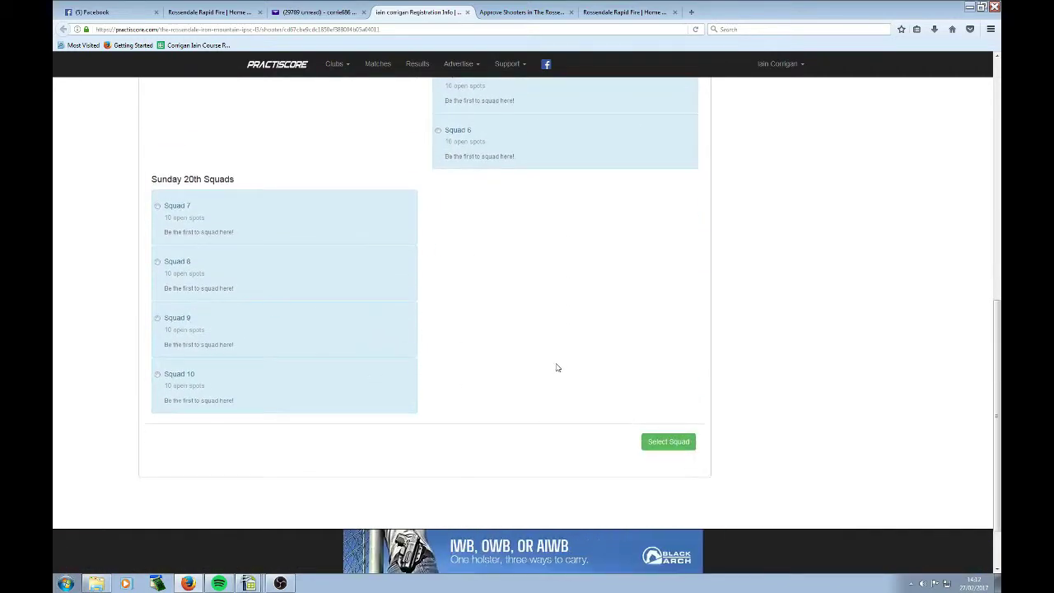
pyautogui.scroll(4, 557, 367)
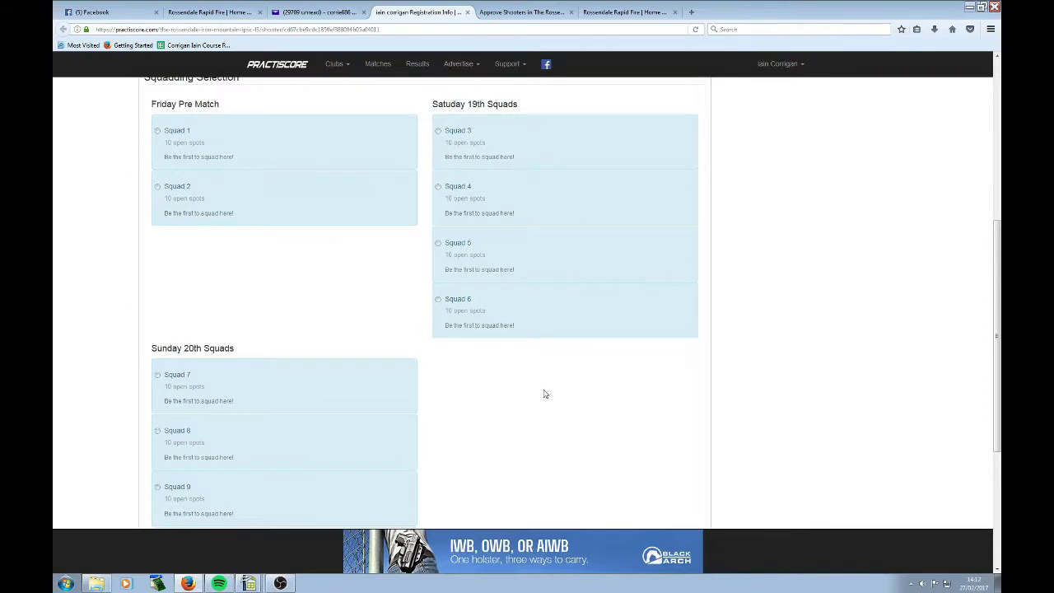
pyautogui.scroll(1, 543, 394)
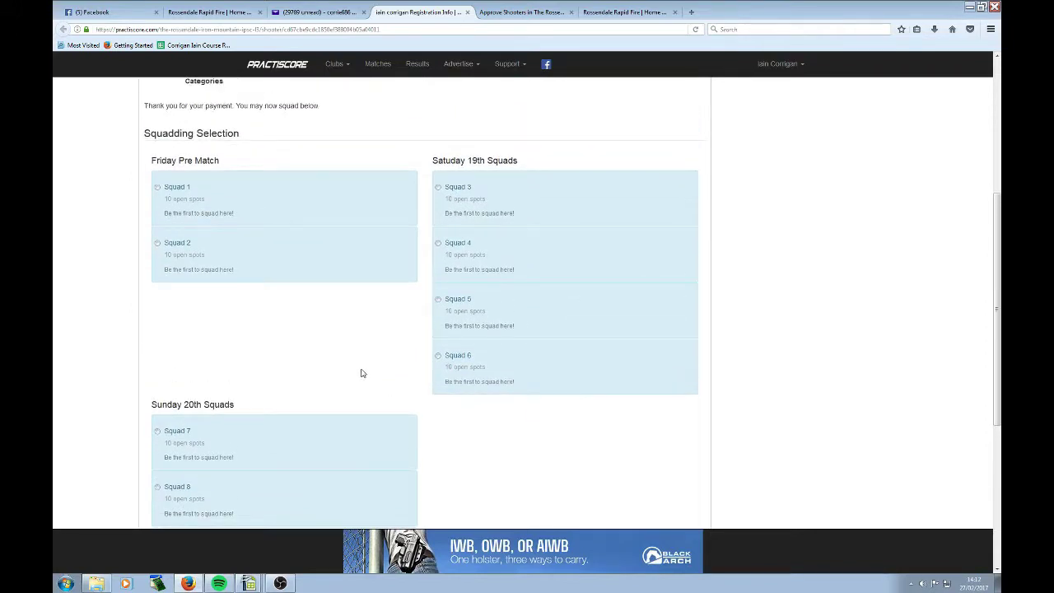
pyautogui.scroll(1, 361, 372)
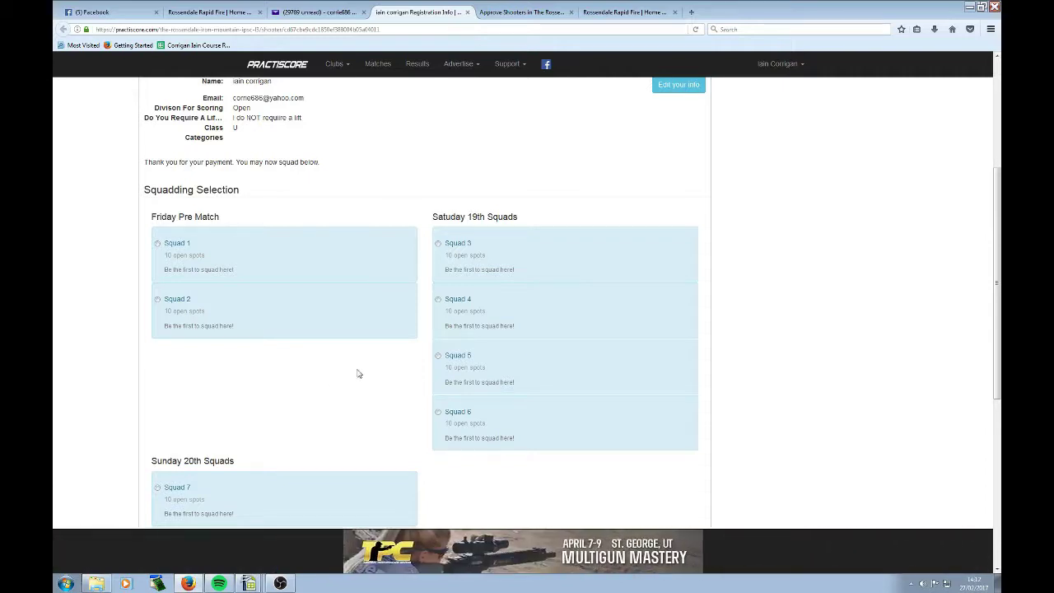
# - Pick Squad 1 in the Friday Pre Match, then try moving to Saturday's Squad 4
pyautogui.click(157, 245)
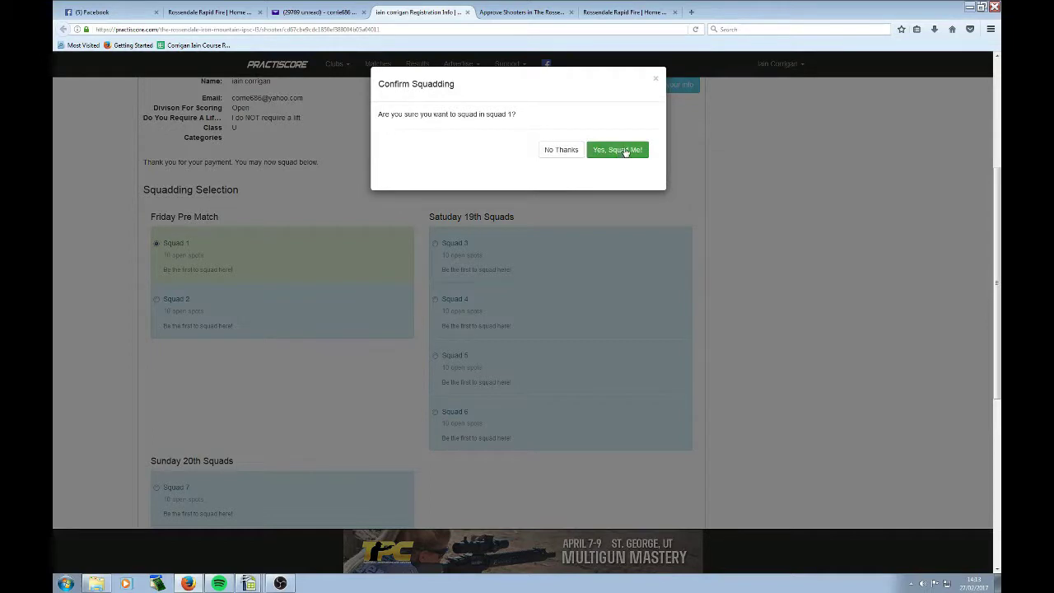
pyautogui.click(624, 154)
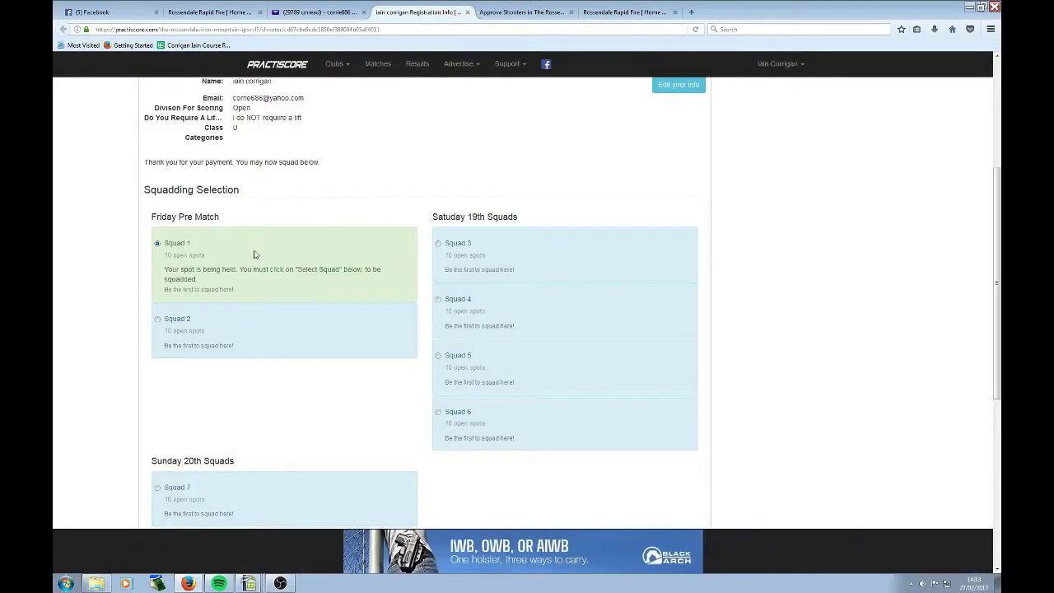
pyautogui.scroll(-3, 362, 421)
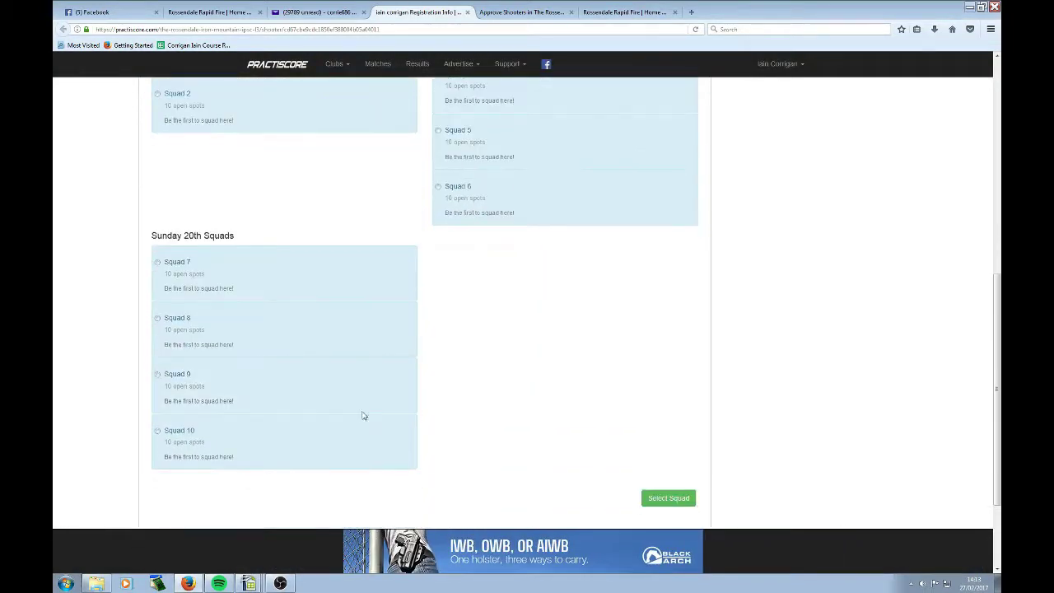
pyautogui.scroll(2, 379, 288)
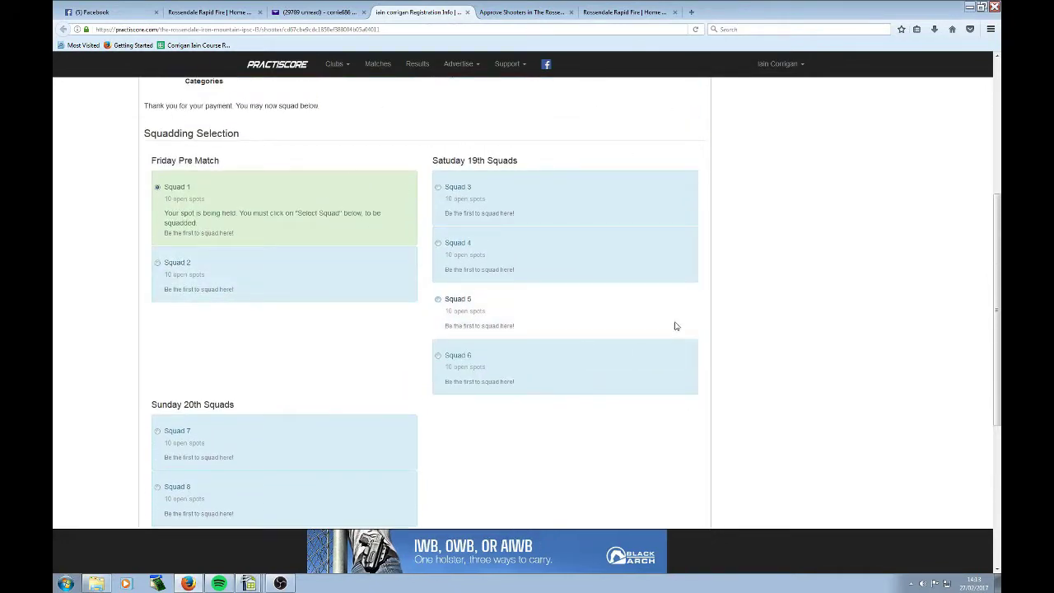
pyautogui.scroll(-3, 698, 353)
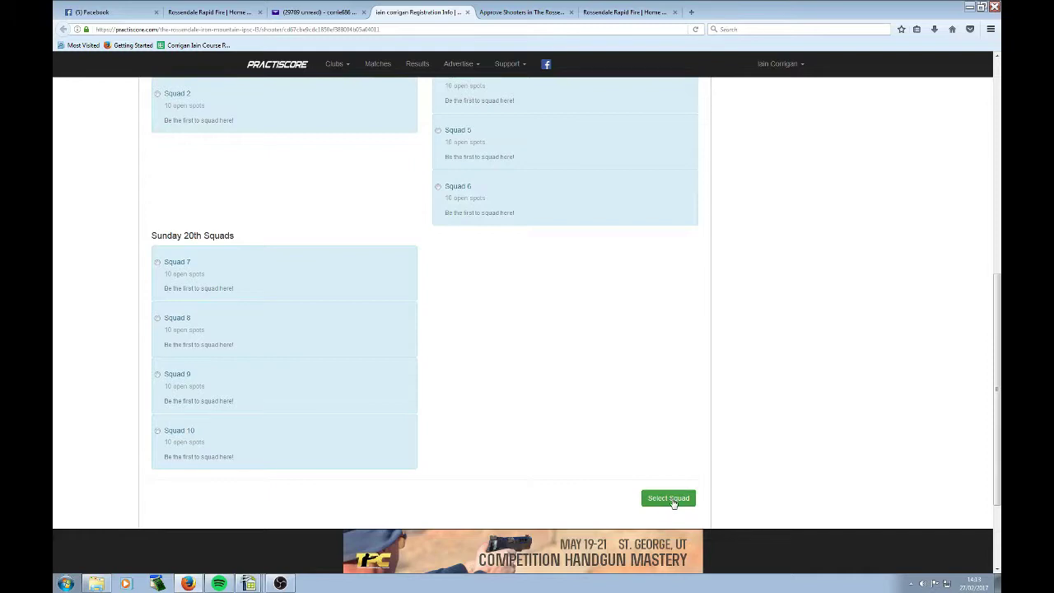
pyautogui.scroll(1, 321, 160)
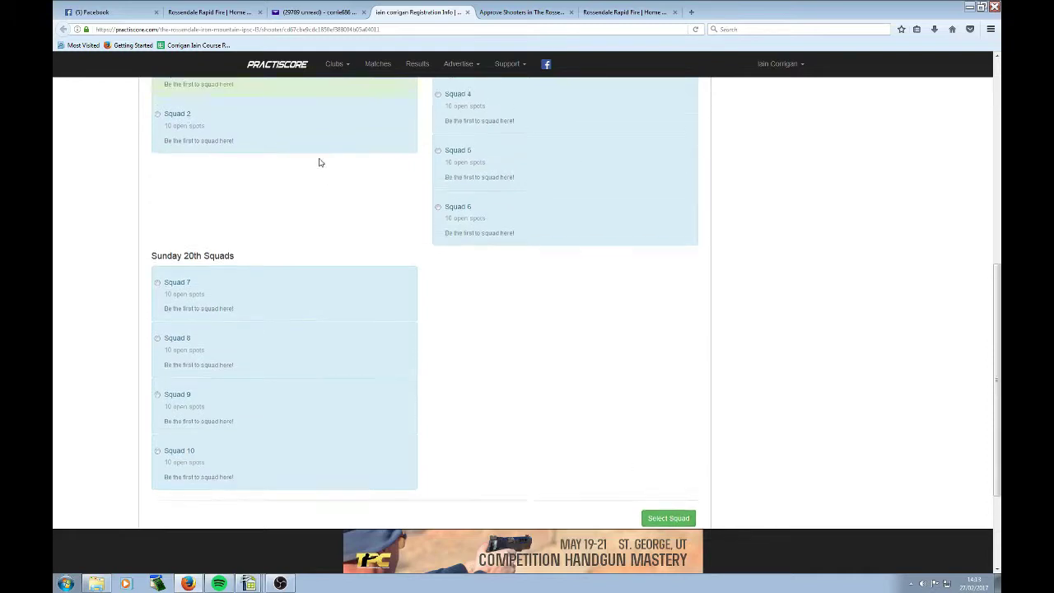
pyautogui.click(438, 134)
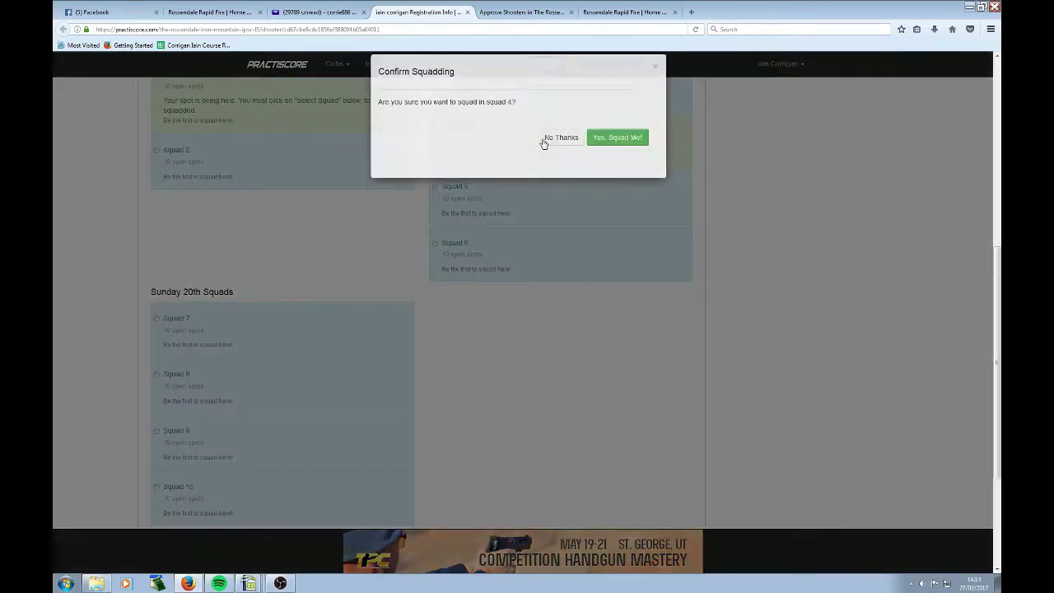
pyautogui.click(597, 150)
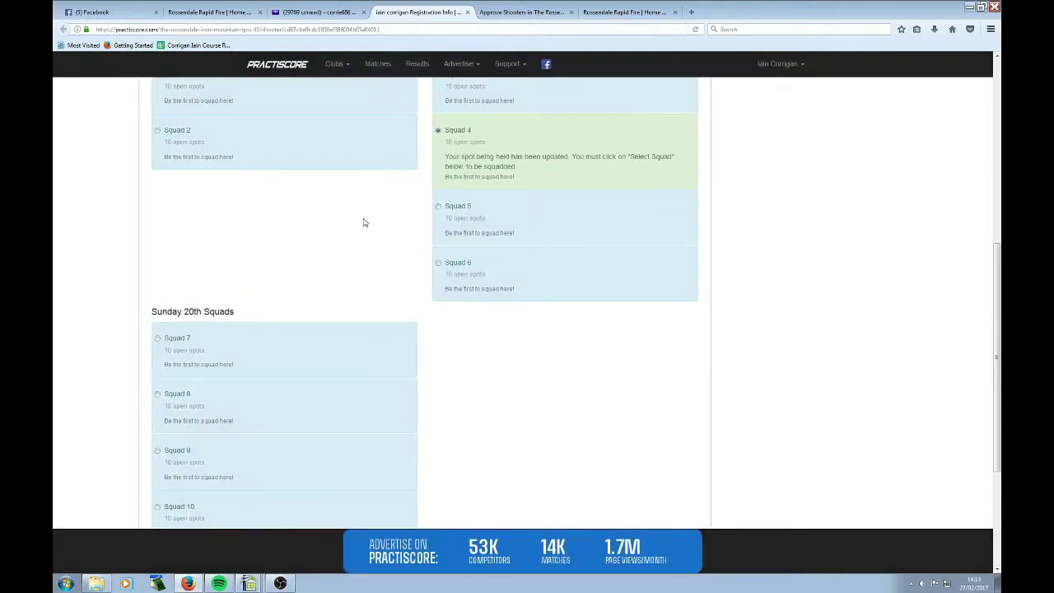
# - Switch the held spot back to Squad 1 and submit it with Select Squad
pyautogui.scroll(2, 288, 227)
pyautogui.click(157, 188)
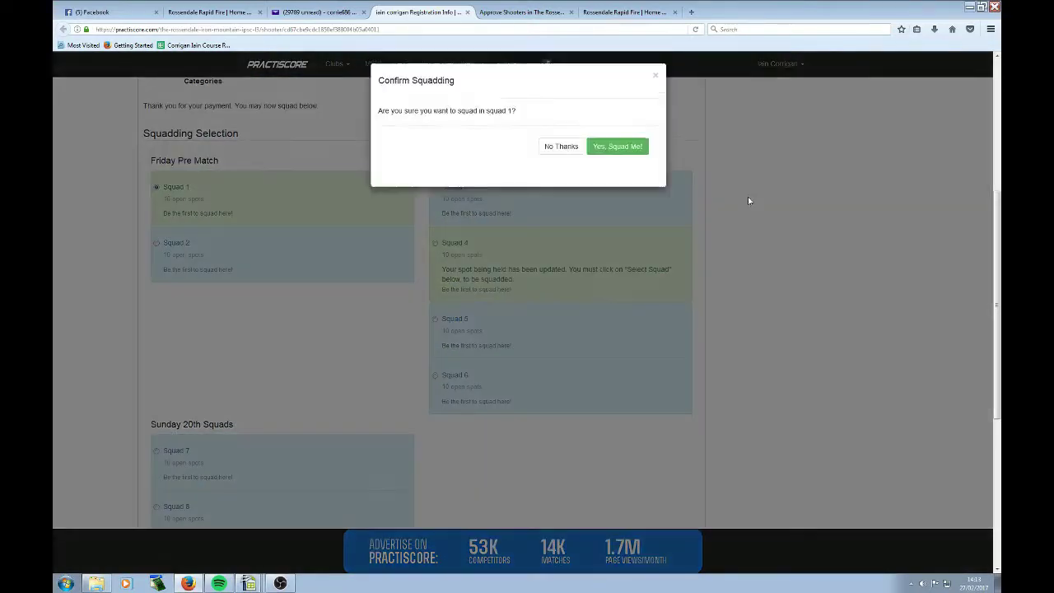
pyautogui.click(618, 150)
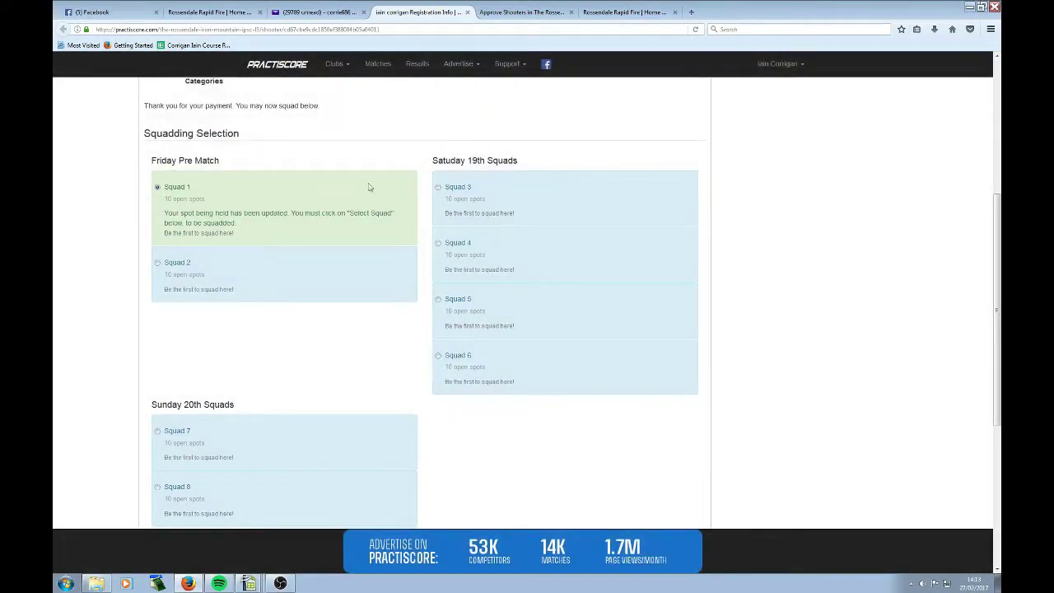
pyautogui.scroll(-3, 754, 367)
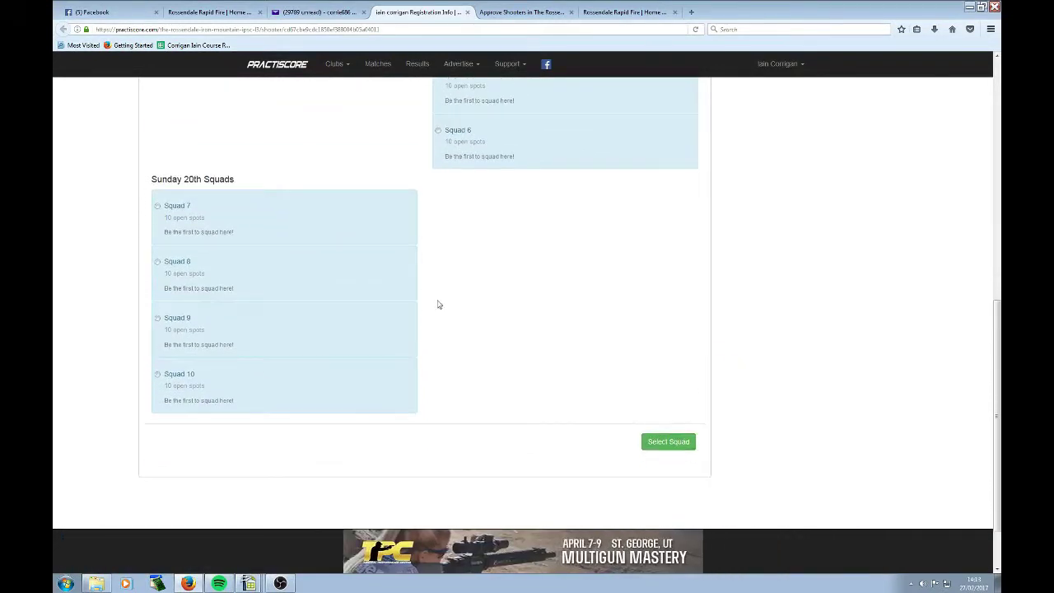
pyautogui.scroll(3, 433, 292)
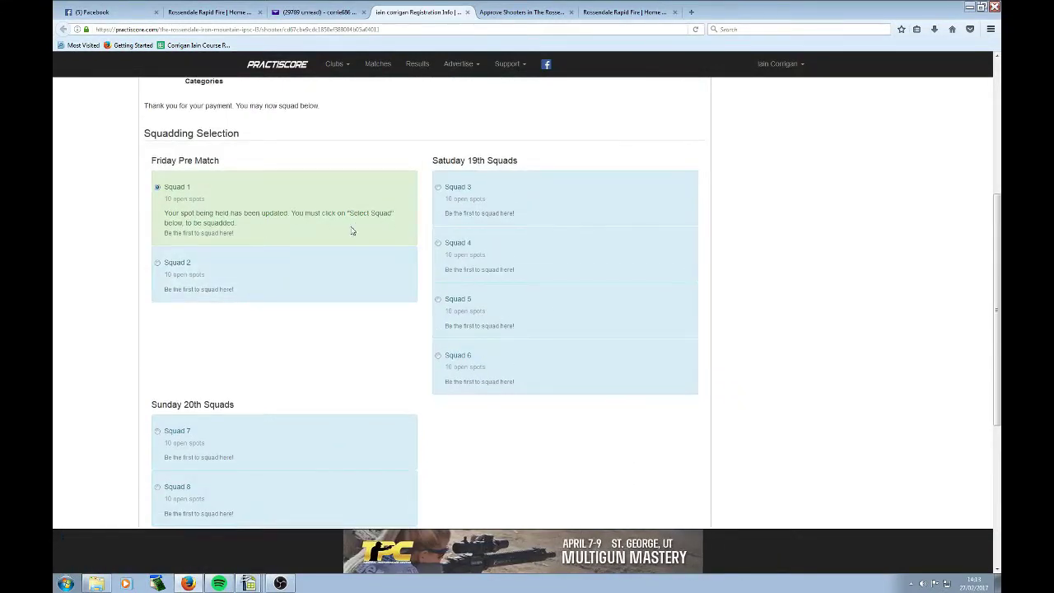
pyautogui.scroll(-3, 601, 447)
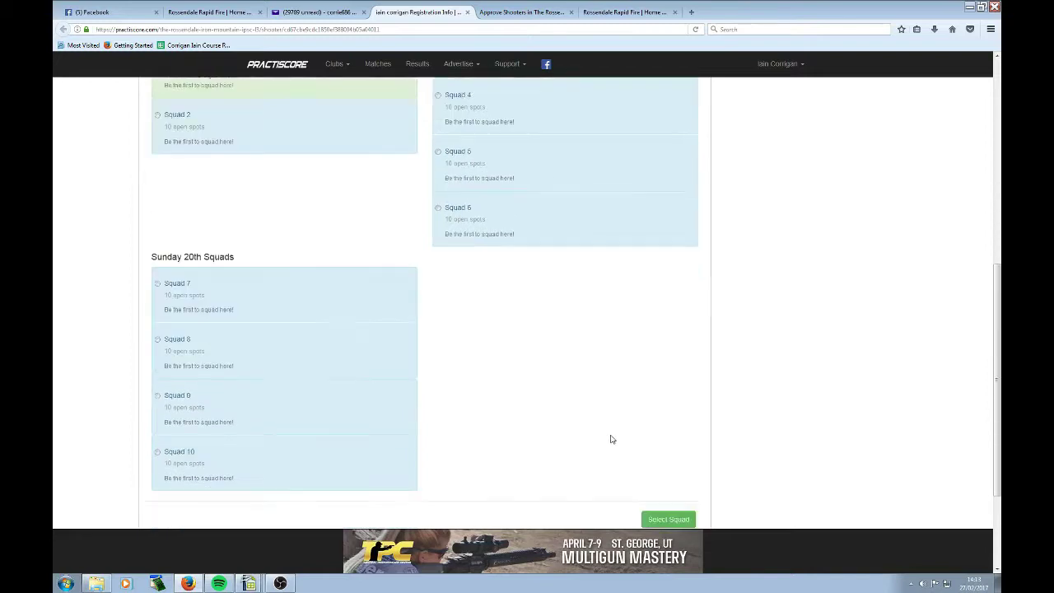
pyautogui.click(673, 439)
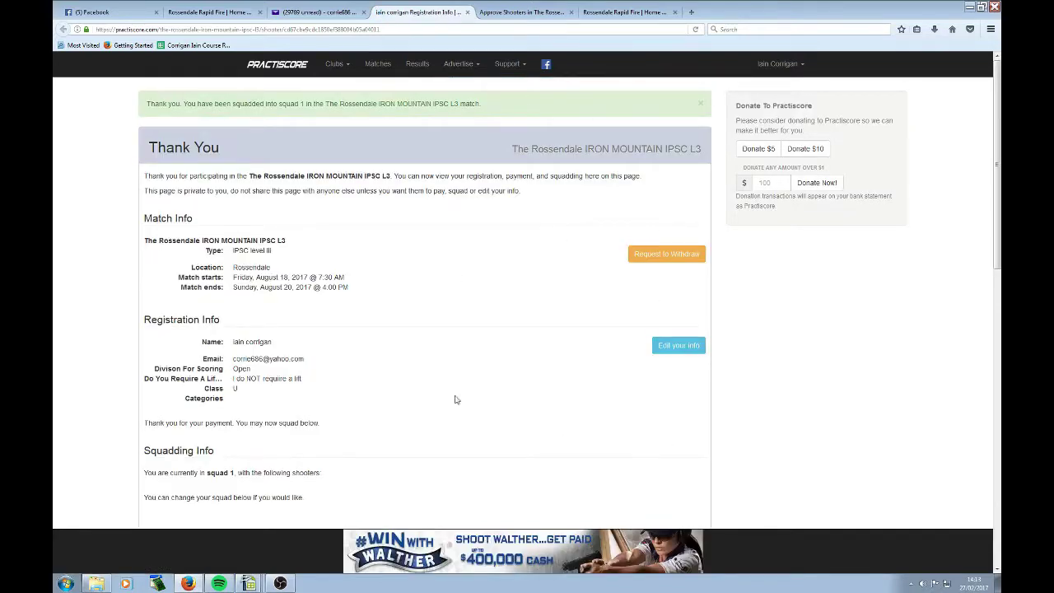
pyautogui.scroll(-3, 478, 371)
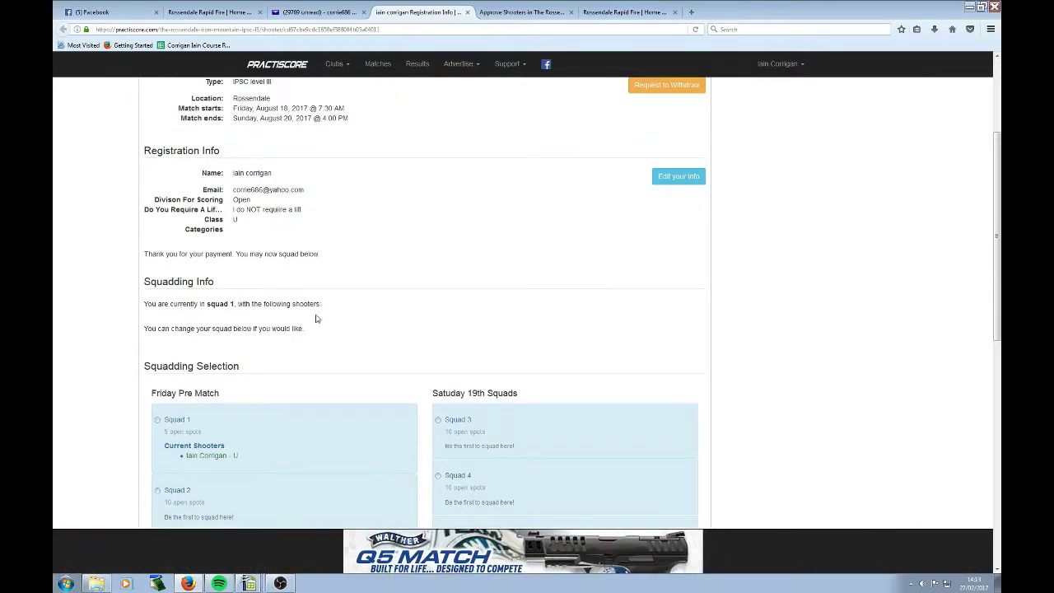
pyautogui.scroll(-2, 427, 291)
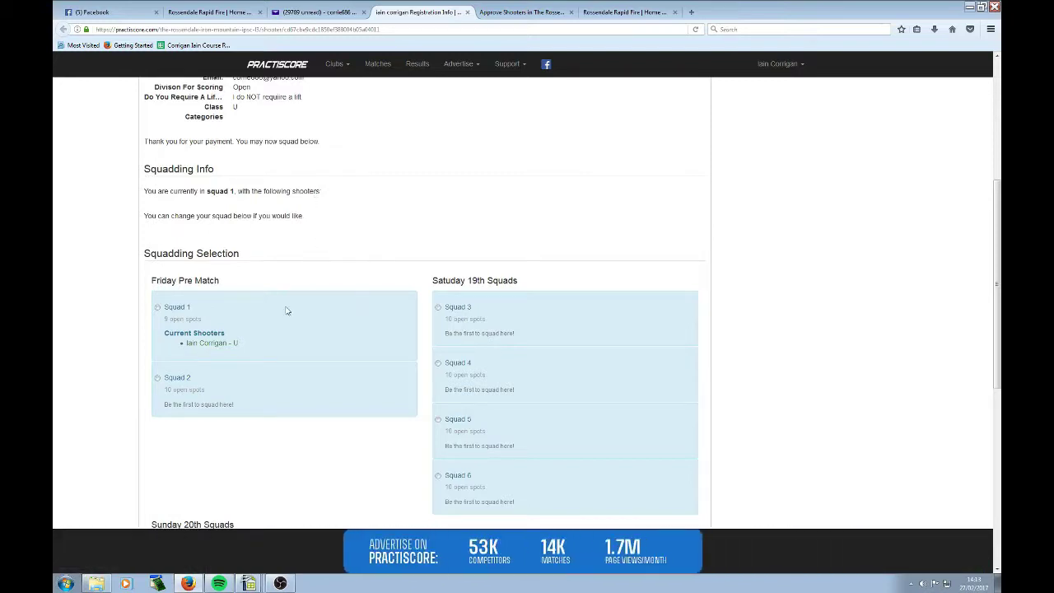
pyautogui.moveTo(208, 342); pyautogui.dragTo(240, 355)
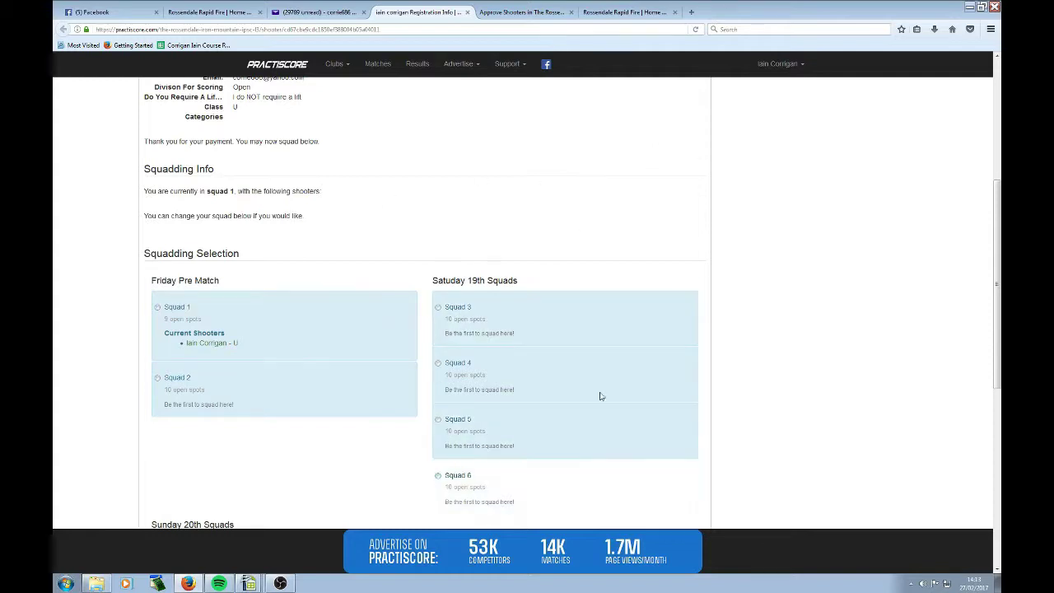
pyautogui.scroll(-5, 482, 352)
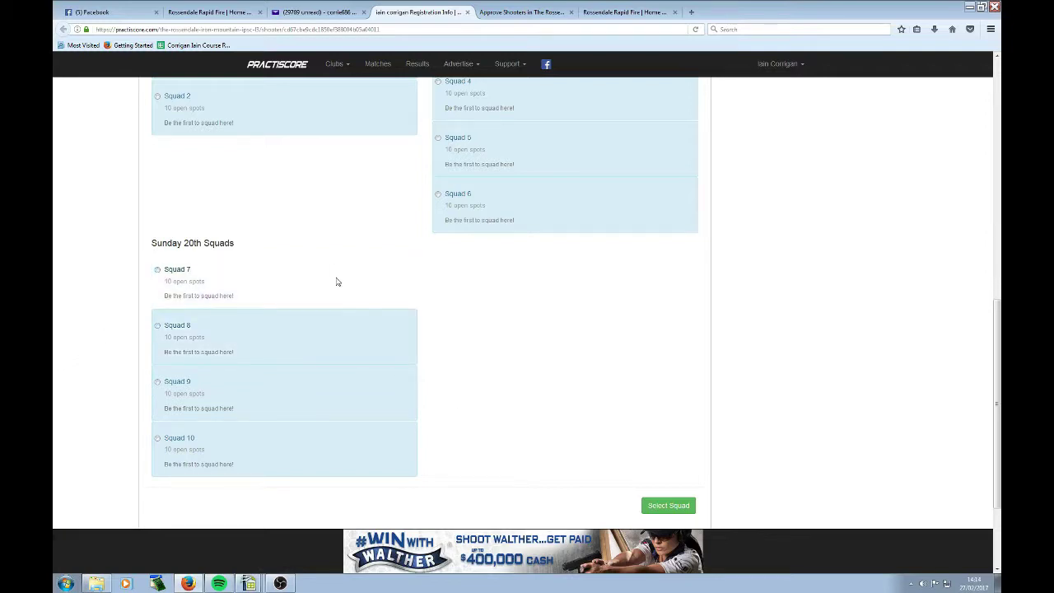
pyautogui.scroll(5, 754, 313)
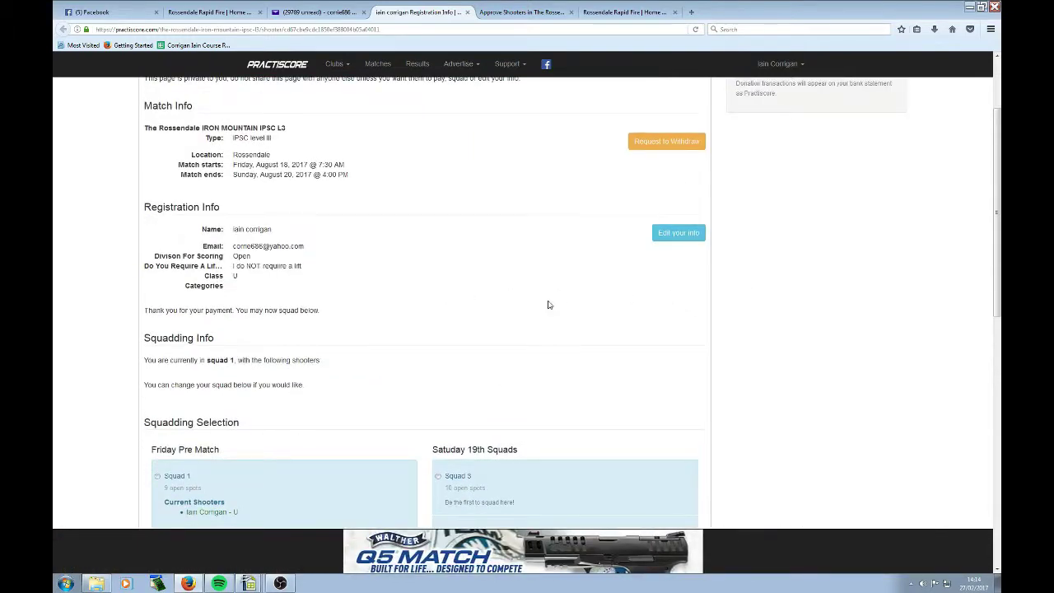
pyautogui.scroll(-6, 548, 305)
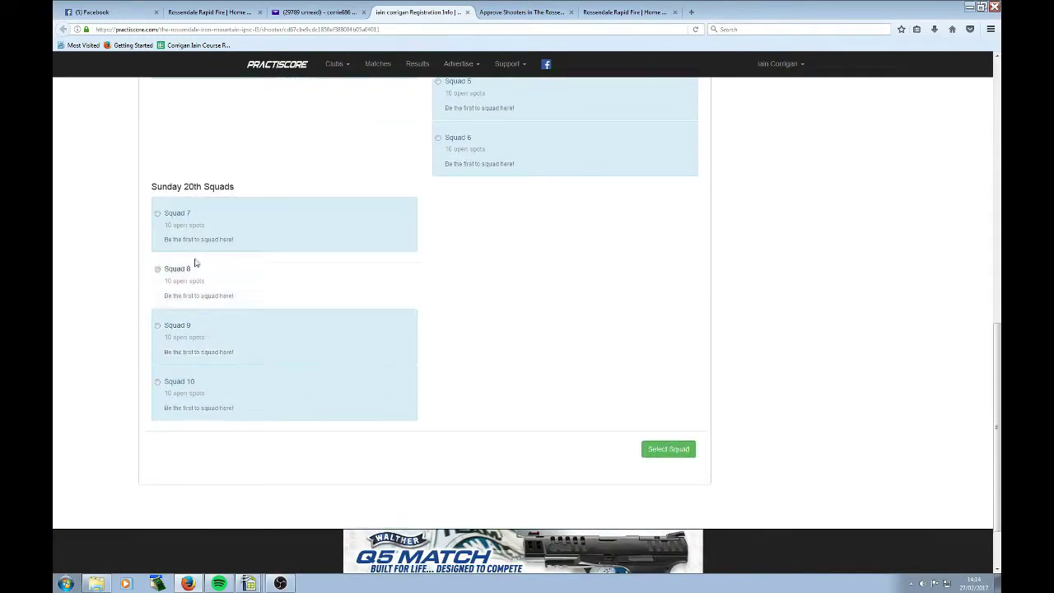
pyautogui.click(157, 214)
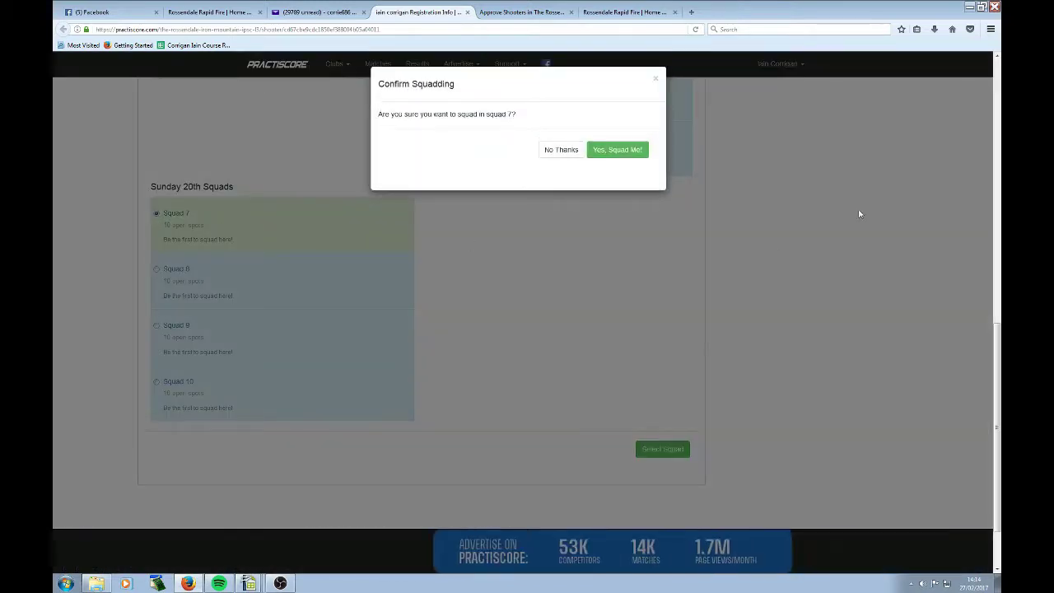
pyautogui.click(564, 151)
pyautogui.scroll(5, 543, 250)
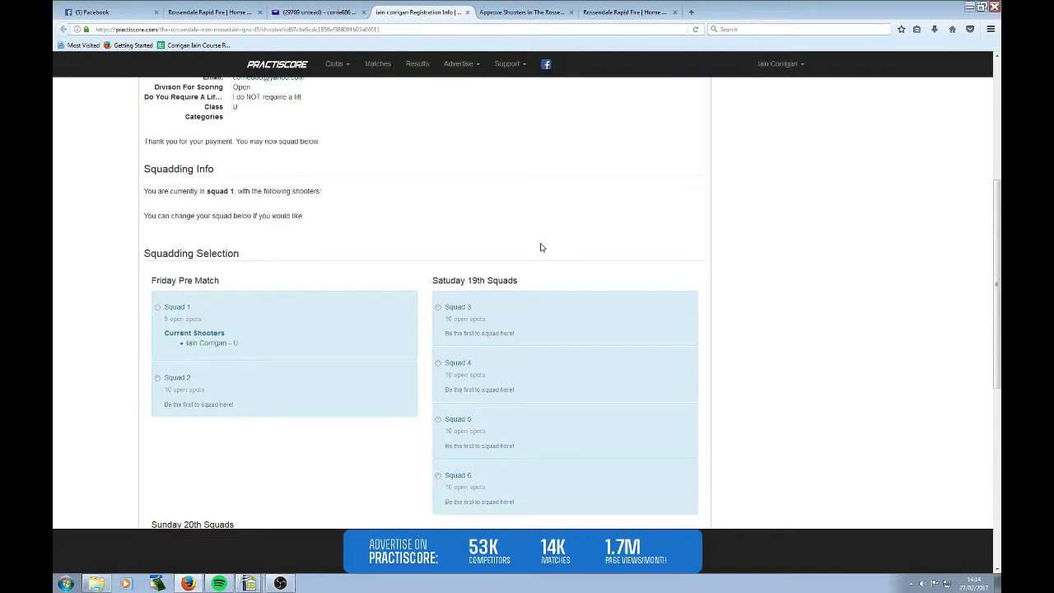
pyautogui.scroll(4, 541, 247)
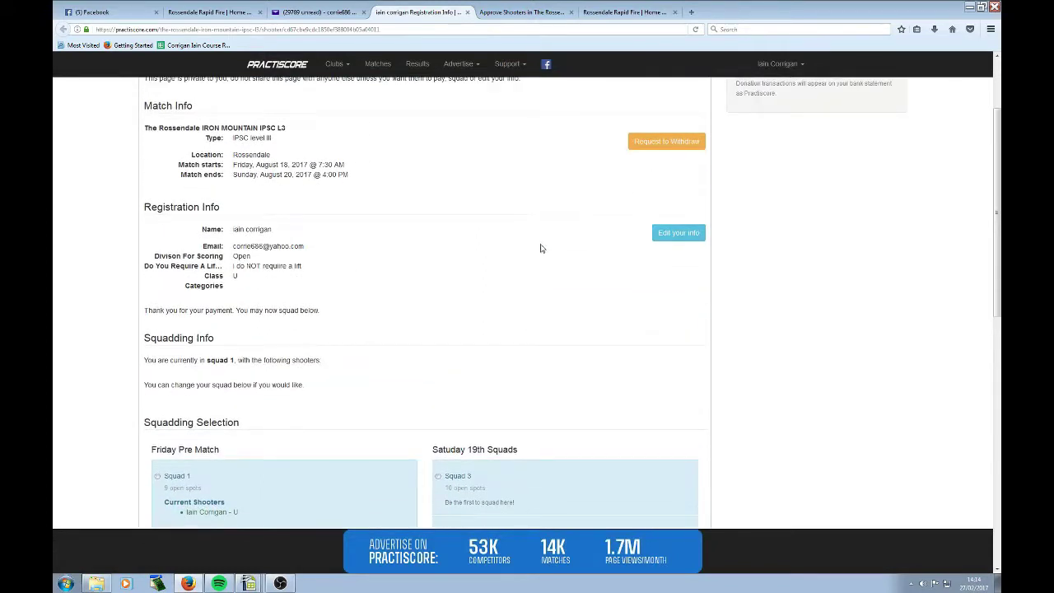
pyautogui.scroll(-3, 576, 420)
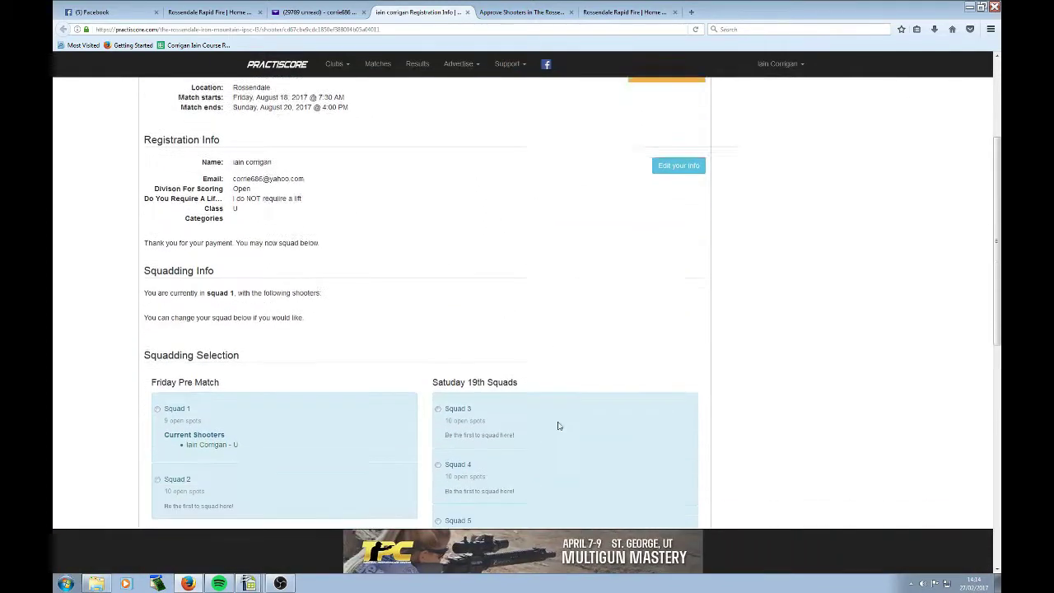
pyautogui.scroll(-3, 527, 379)
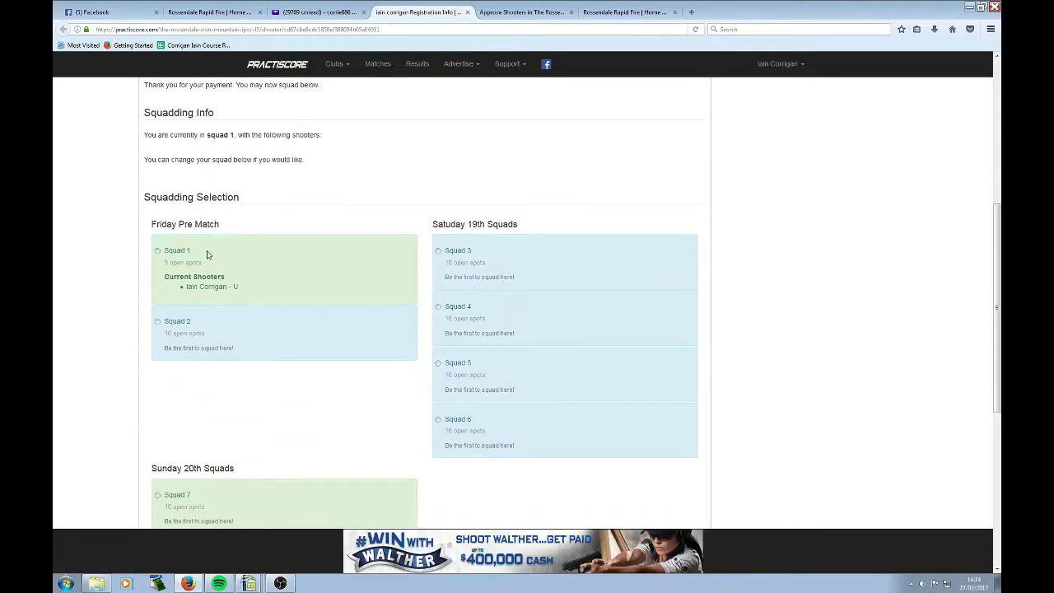
pyautogui.scroll(9, 814, 241)
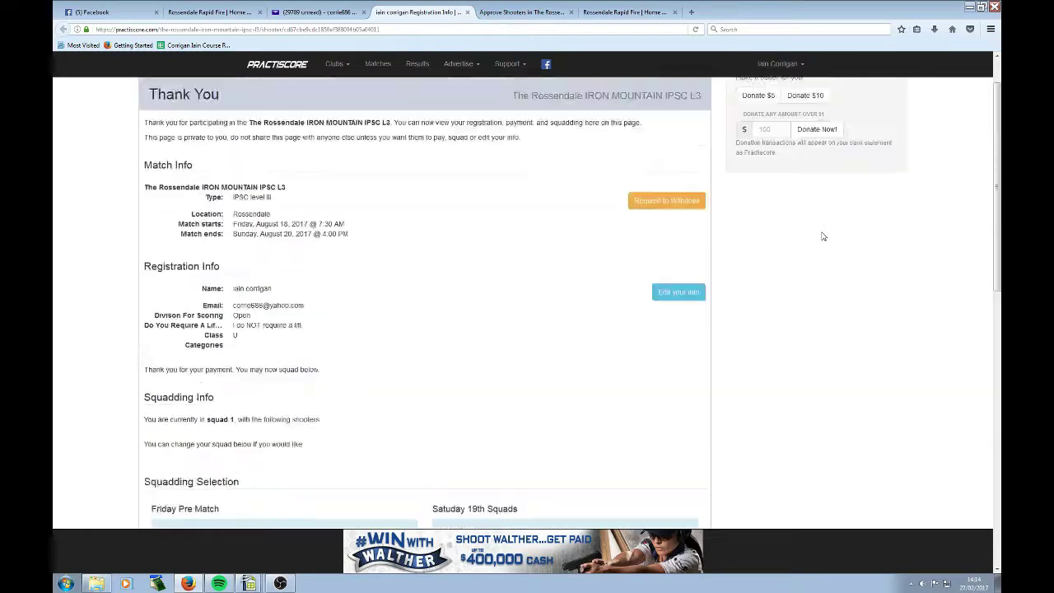
# - Close the PractiScore email back to the Yahoo Mail inbox and start a new browser tab
pyautogui.click(305, 13)
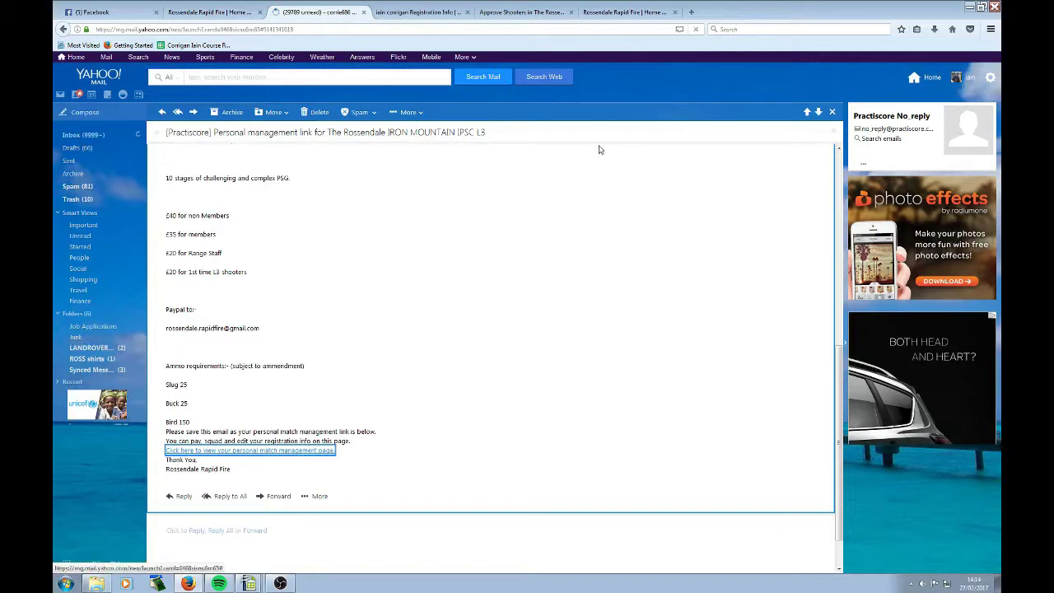
pyautogui.press('Escape')
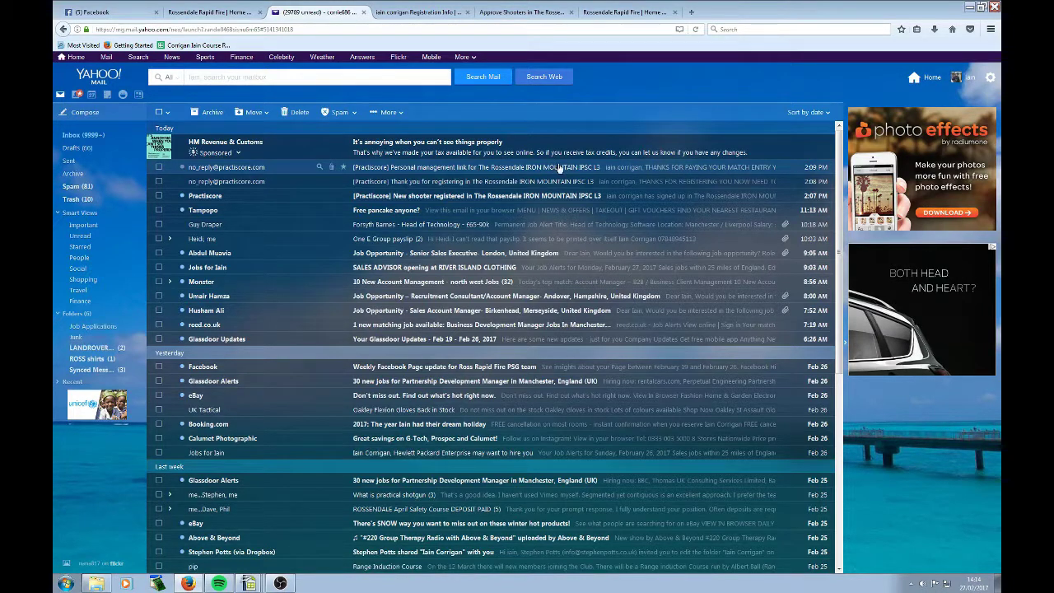
pyautogui.click(692, 12)
# - Go to rossendalerapidfire.co.uk's Visiting Us page and scroll to the directions video and map
pyautogui.write('rosse')
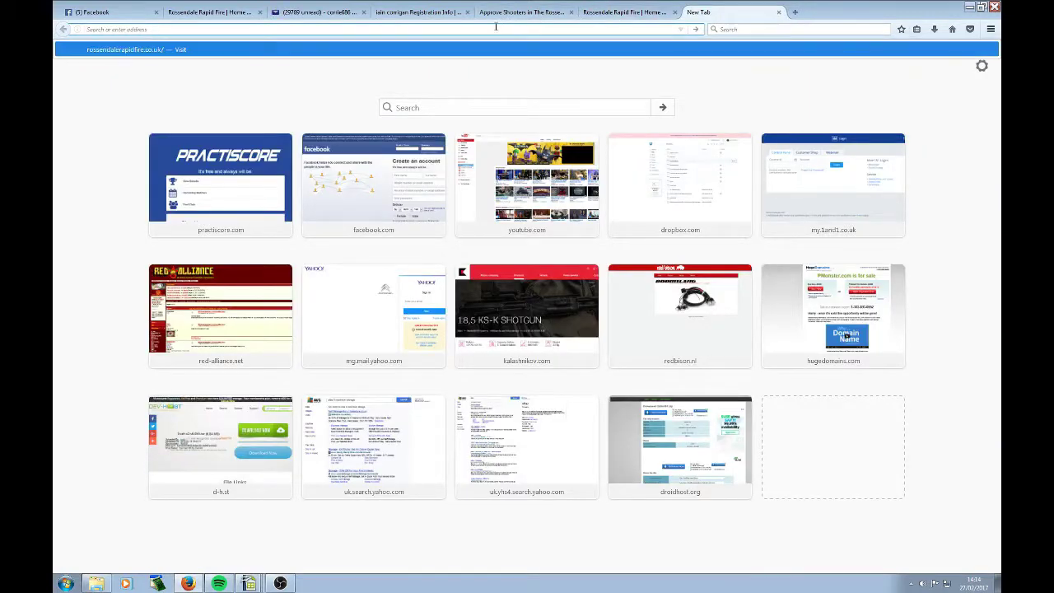
pyautogui.write('ndalerapidfire.co.uk/visiting-us/')
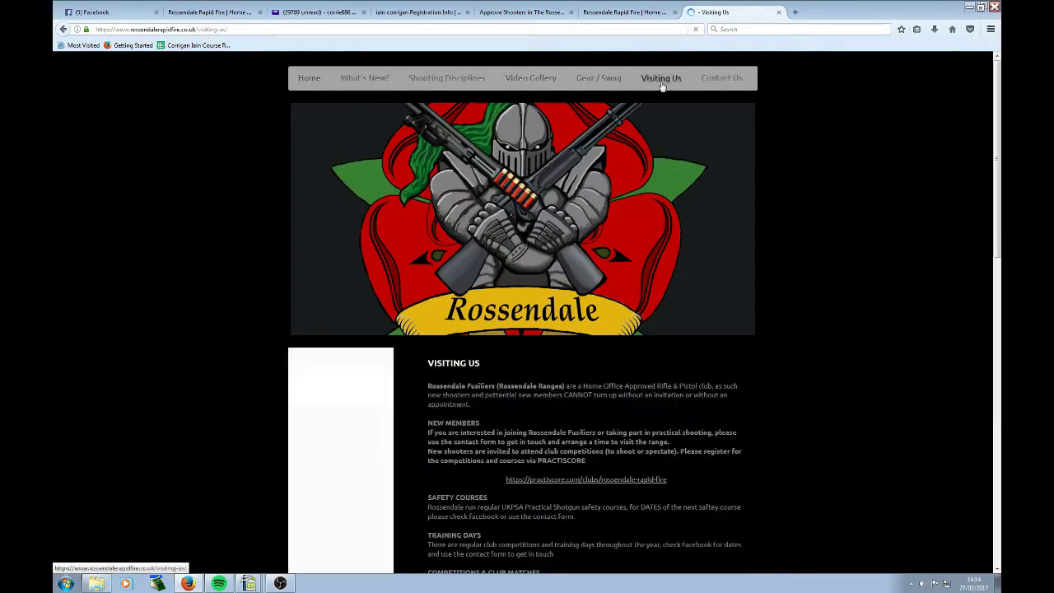
pyautogui.scroll(-5, 856, 252)
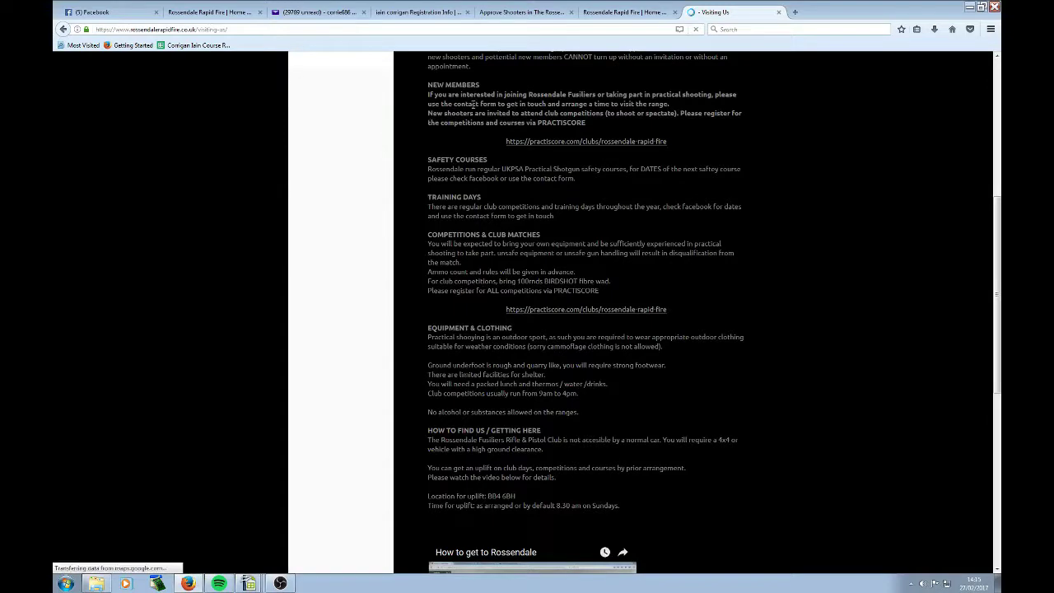
pyautogui.scroll(-3, 724, 260)
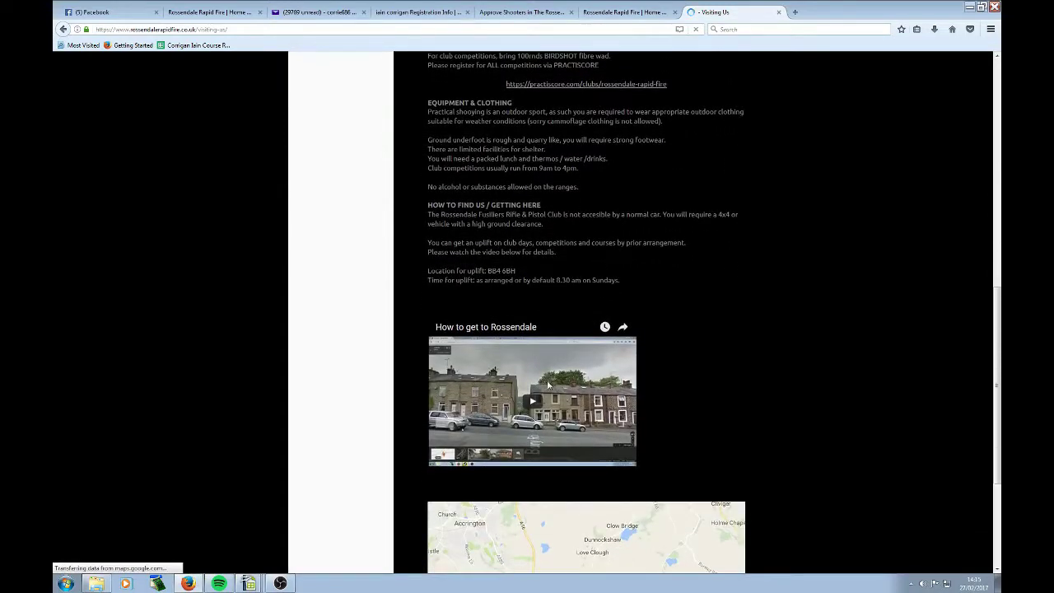
pyautogui.scroll(-3, 778, 348)
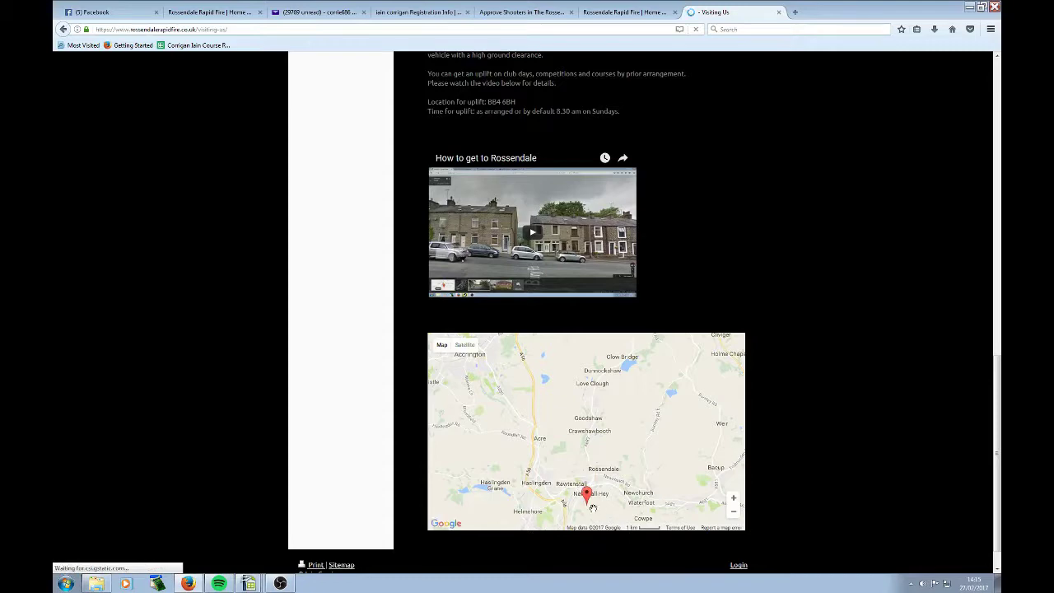
pyautogui.scroll(10, 832, 193)
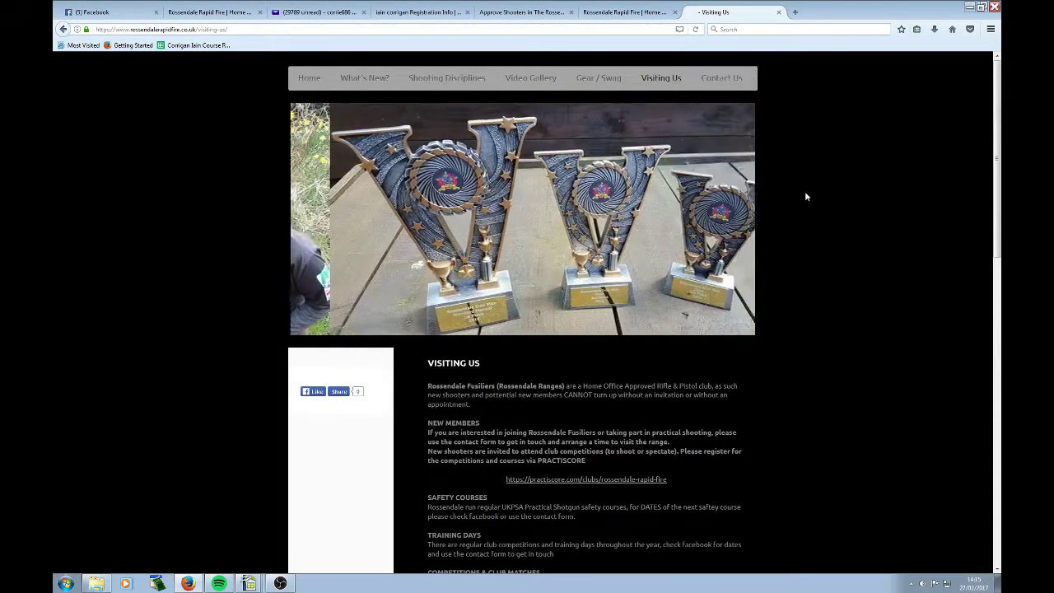
# - Browse the Gear / Swag items: Operator cap, Man of IRON polo, fleece and softshell
pyautogui.click(592, 80)
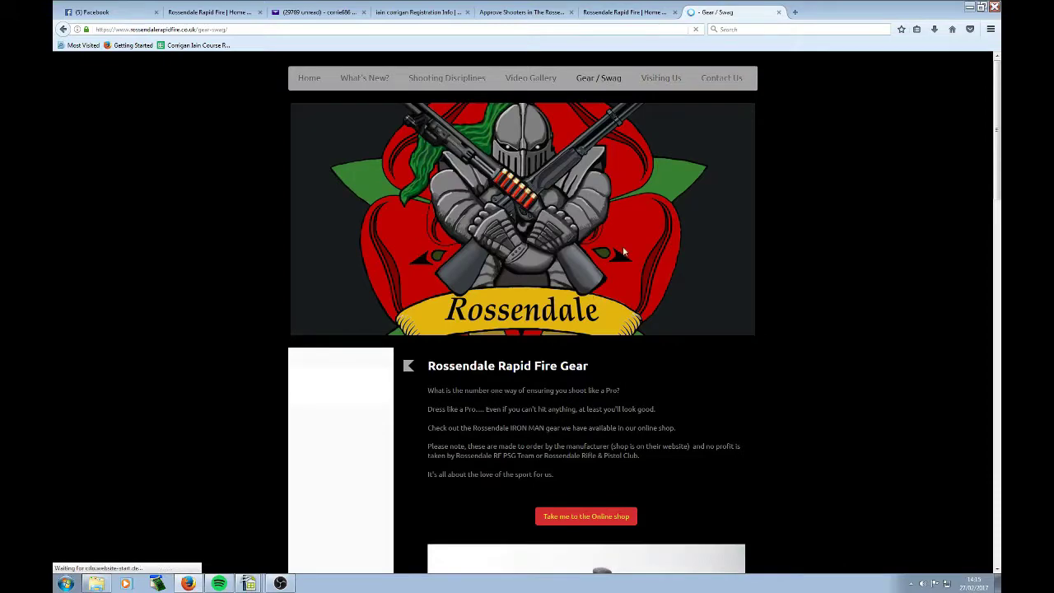
pyautogui.scroll(-4, 572, 221)
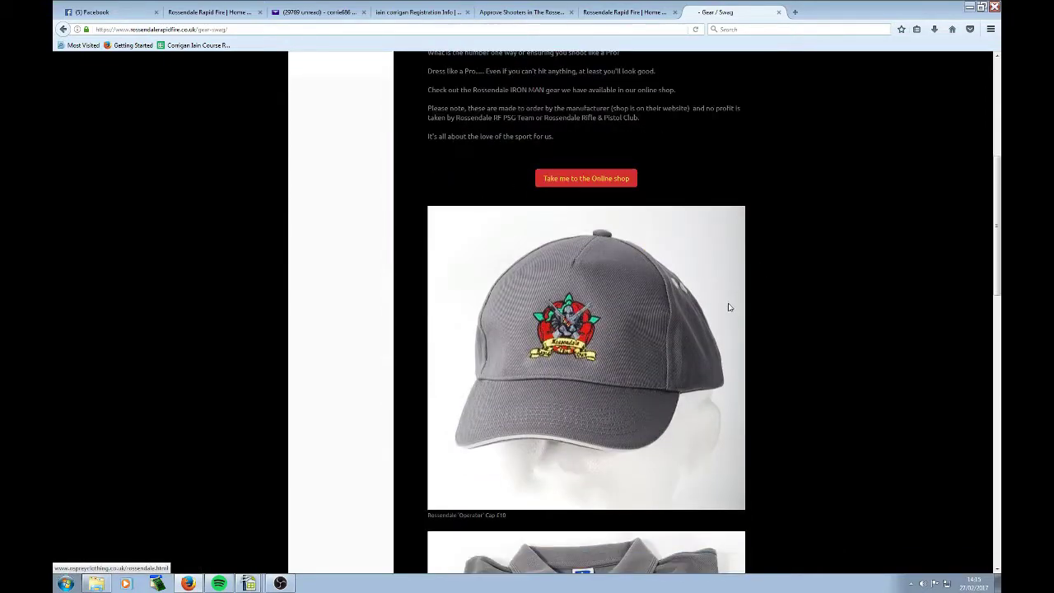
pyautogui.scroll(-5, 732, 298)
pyautogui.scroll(-5, 736, 298)
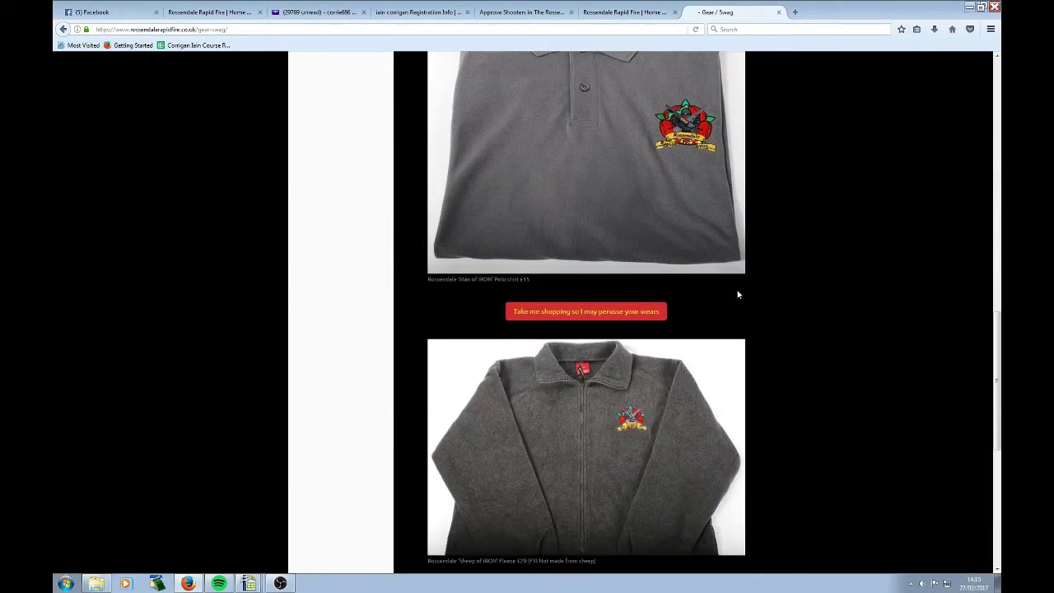
pyautogui.scroll(-3, 737, 292)
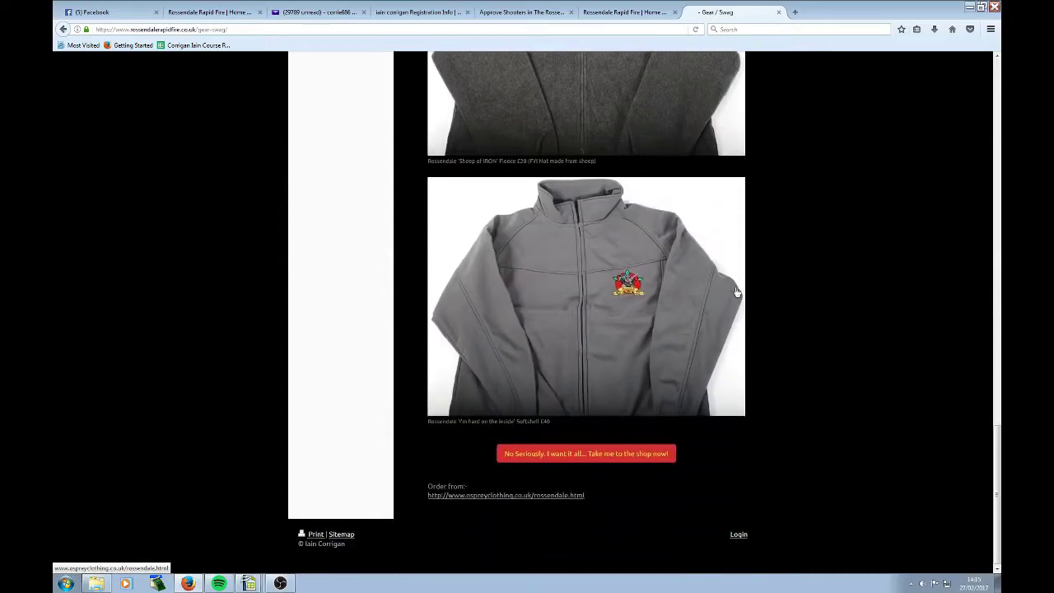
pyautogui.scroll(12, 744, 437)
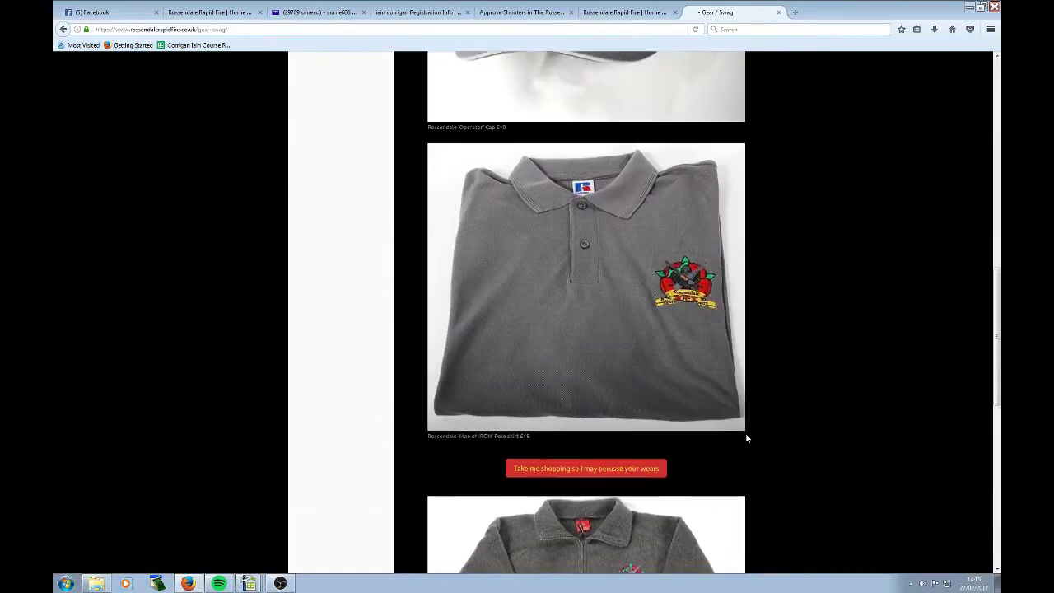
pyautogui.scroll(-9, 744, 432)
pyautogui.scroll(7, 731, 424)
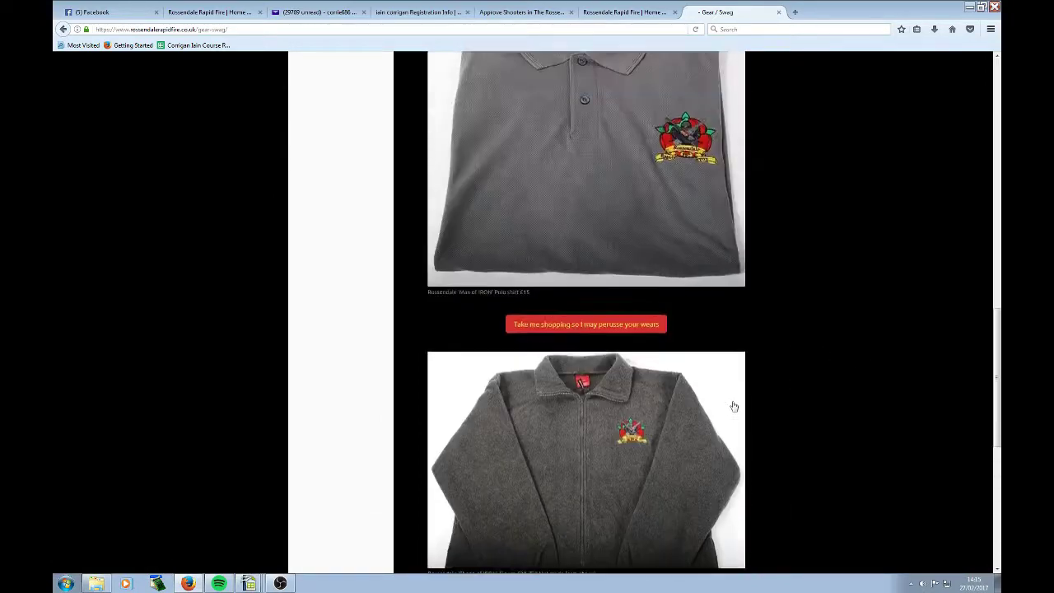
pyautogui.scroll(11, 734, 400)
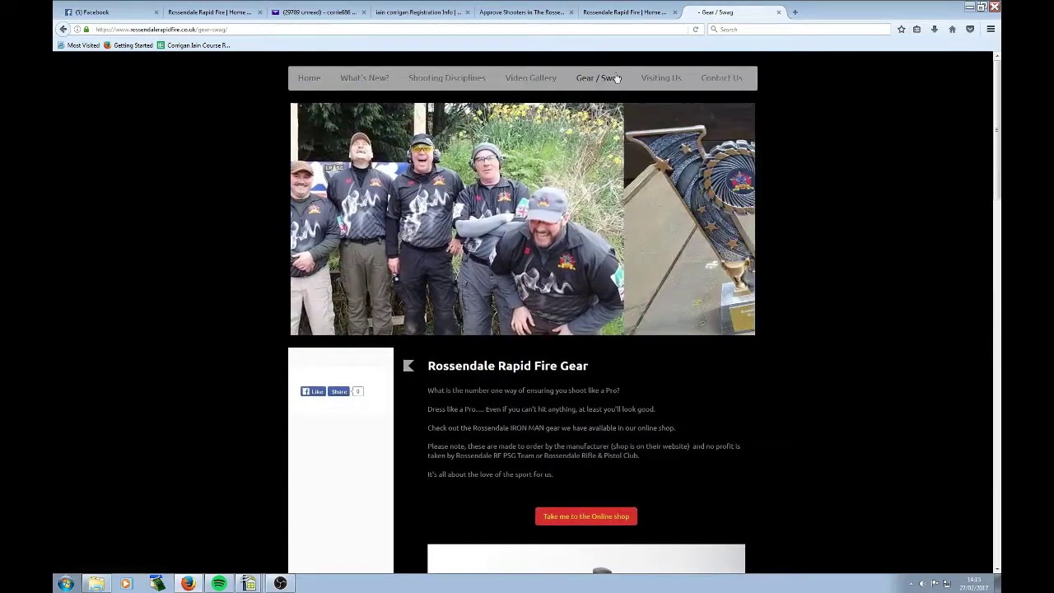